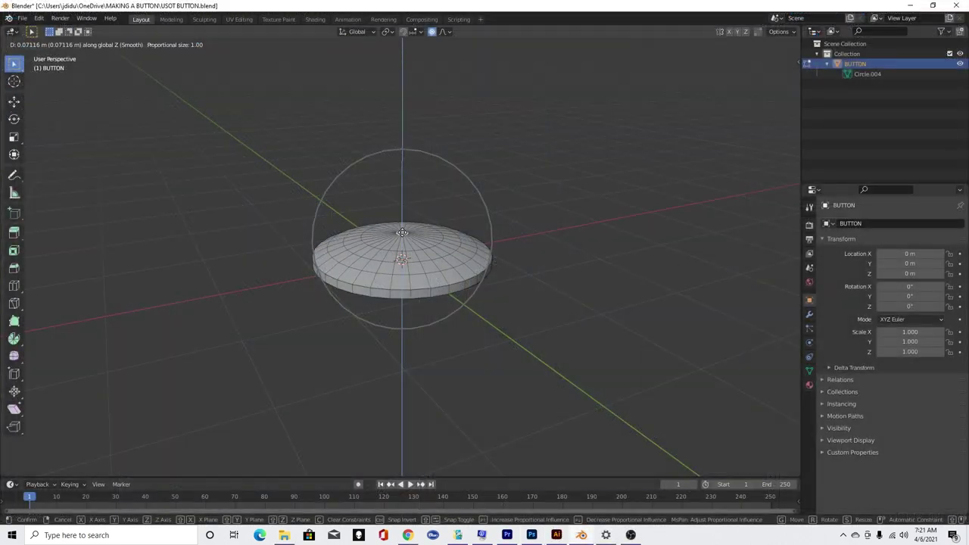
Step: Confirm raising the button dome's centre
click(402, 228)
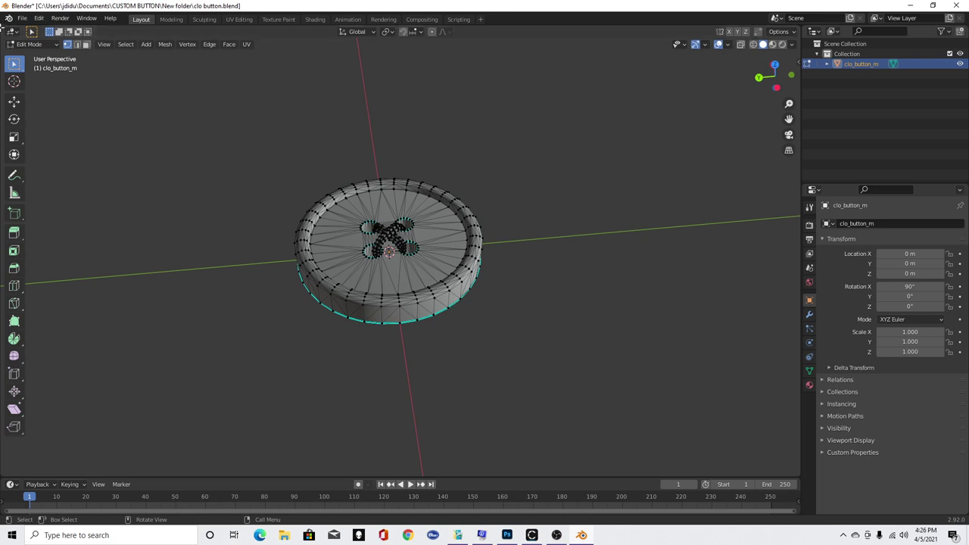
Step: Split the viewport and make the left area a UV Editor showing the selected clo_button_m UVs
drag(3, 29, 457, 36)
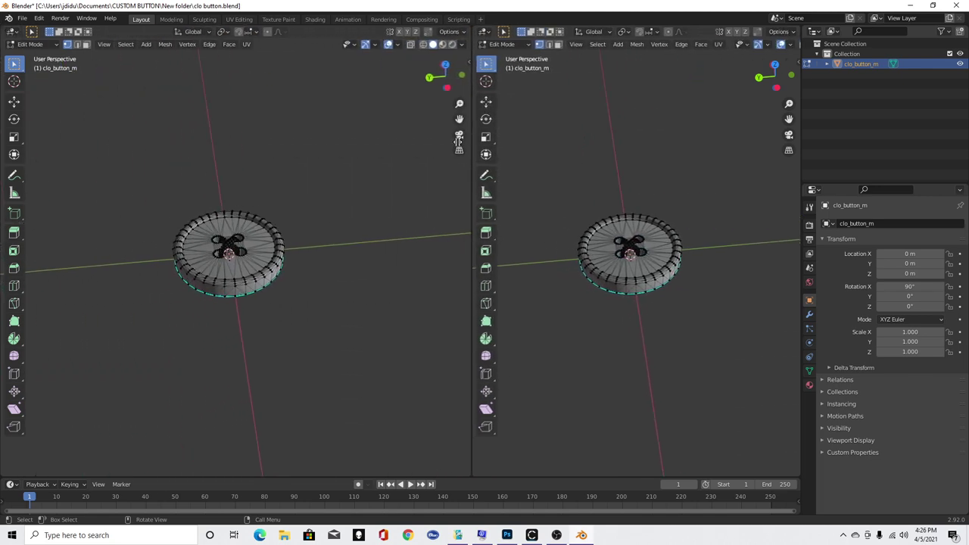
click(12, 31)
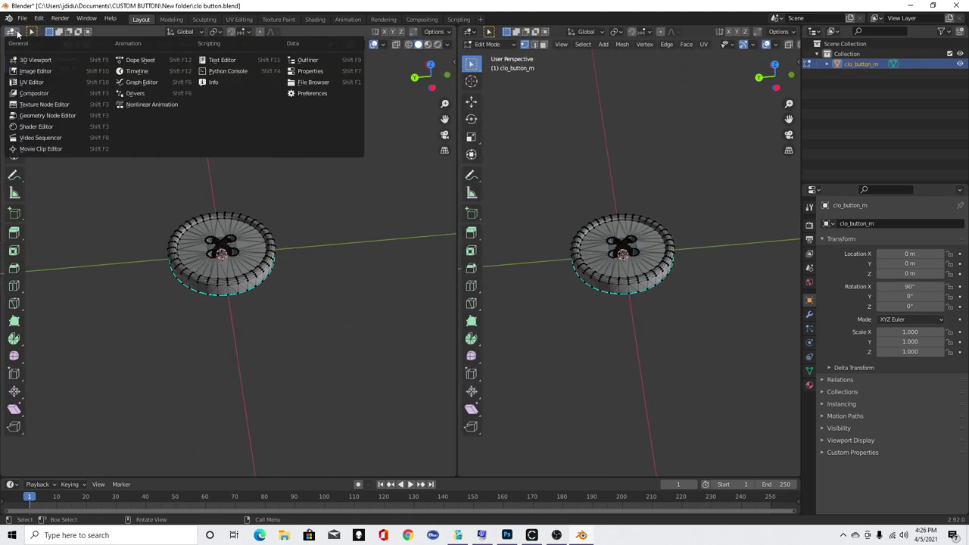
click(34, 82)
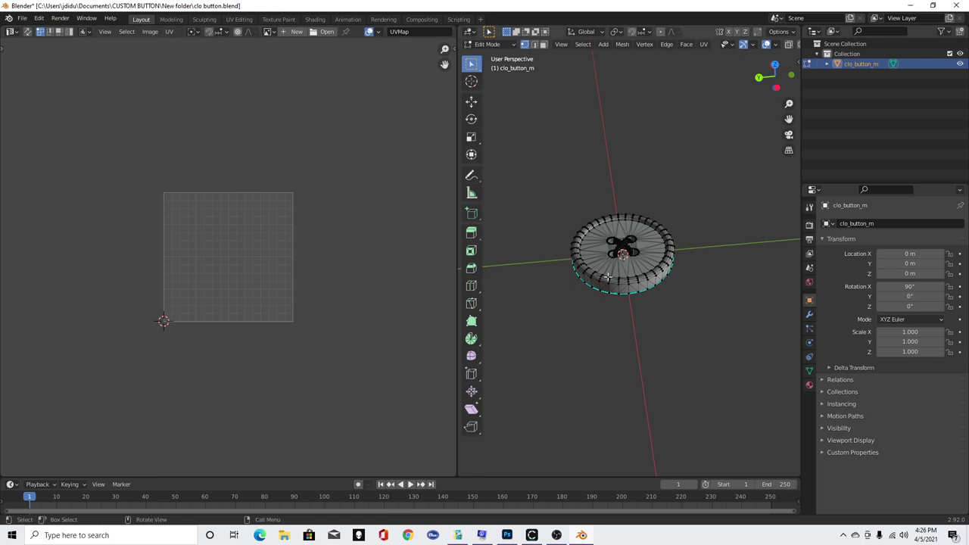
key(a)
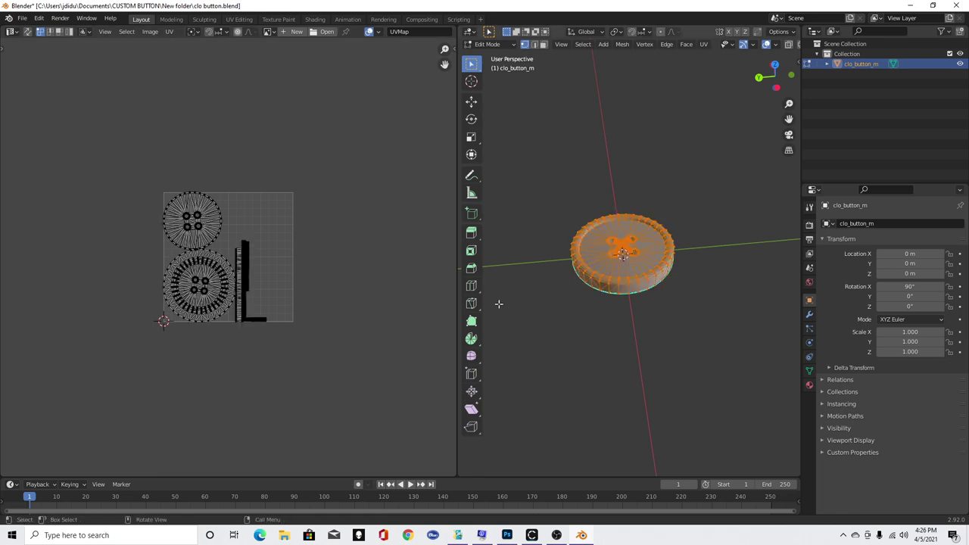
scroll(187, 286, up, 5)
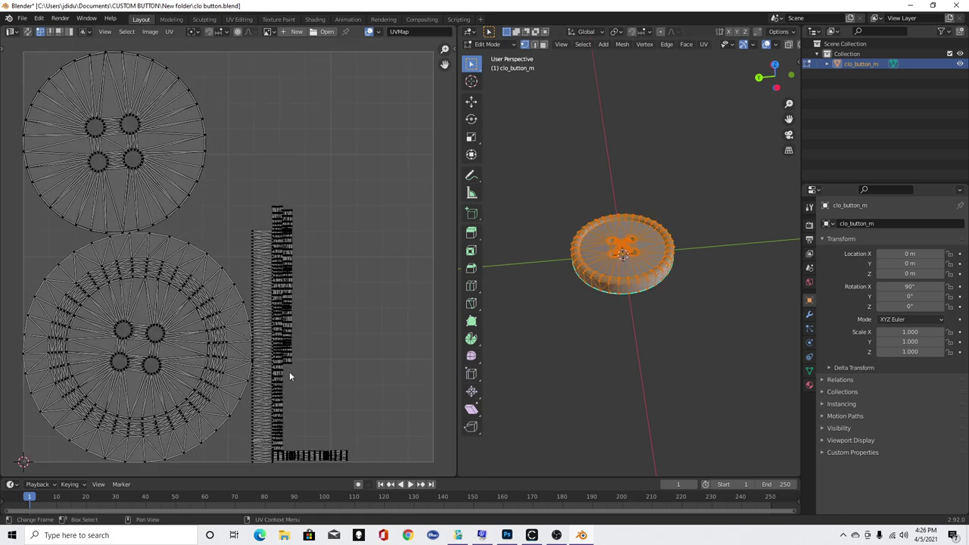
scroll(331, 376, down, 1)
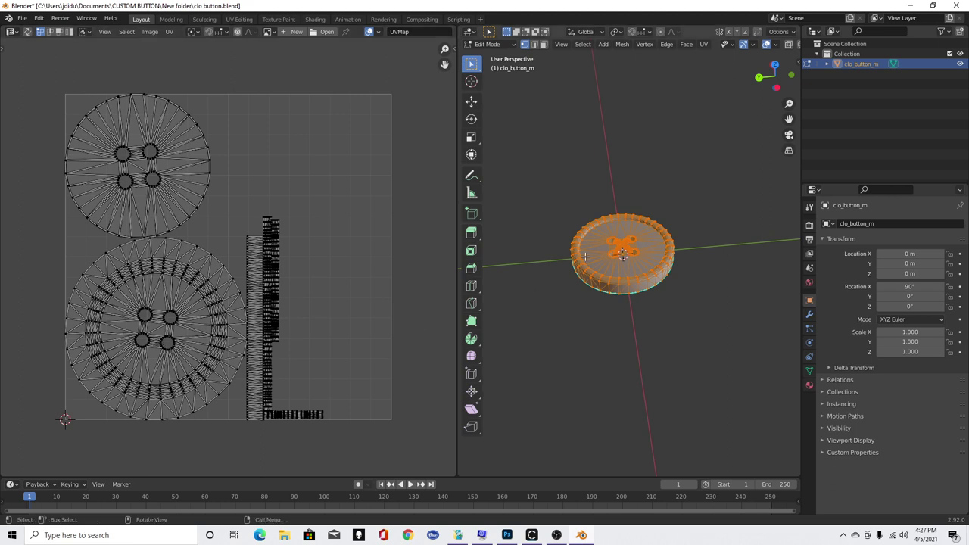
Step: Zoom in and out on the button's thread holes in the 3D view
scroll(648, 234, down, 3)
scroll(648, 235, up, 10)
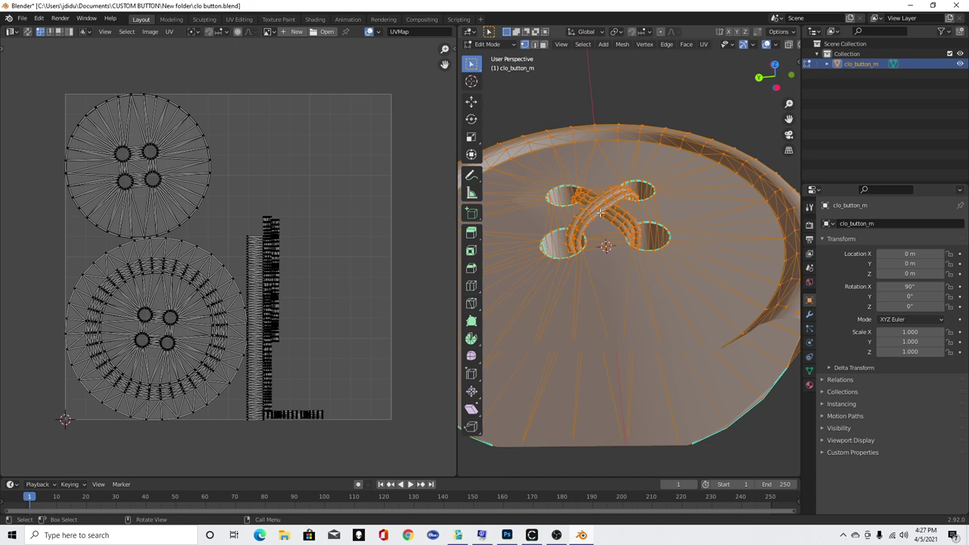
scroll(602, 212, down, 8)
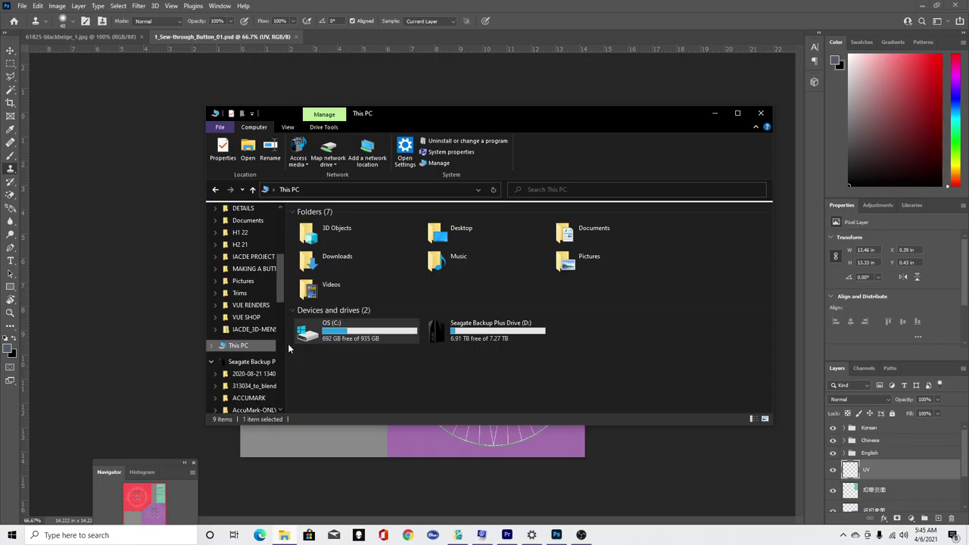
Step: Browse from the C: drive through Users into the Public Documents folder
double_click(335, 333)
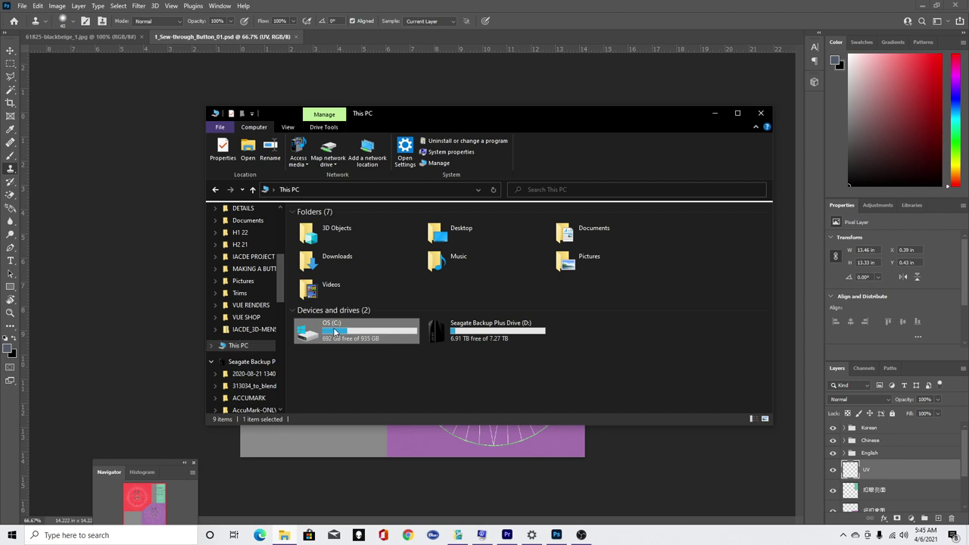
double_click(318, 350)
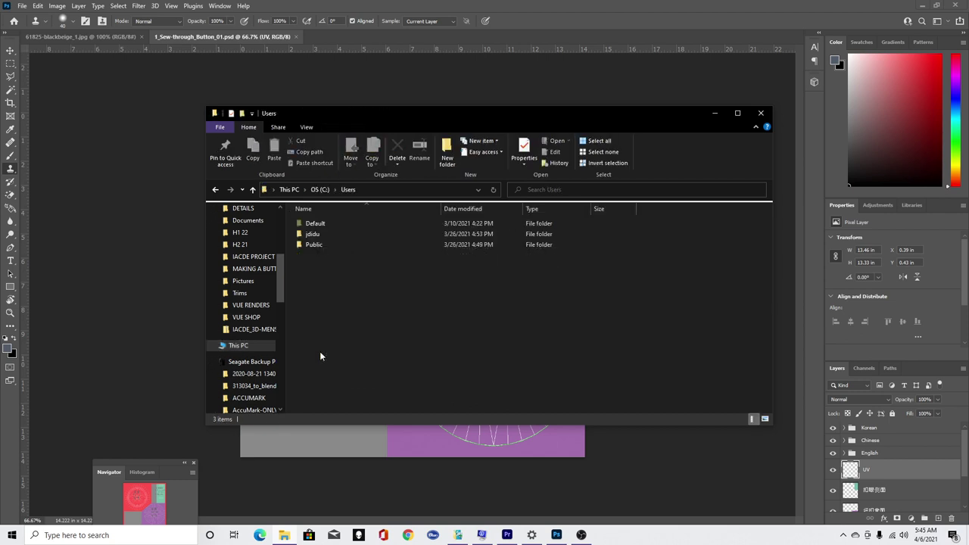
click(311, 252)
double_click(311, 250)
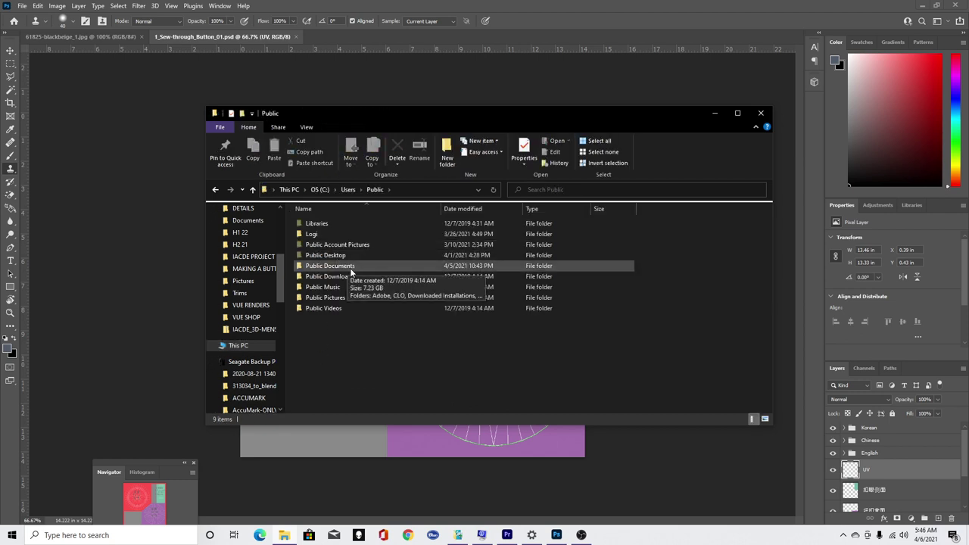
double_click(351, 266)
Step: Go into CLO's Button UV Texture Maps folder and bring up options for 1_Sew-through_Button_01.psd
double_click(315, 246)
double_click(324, 225)
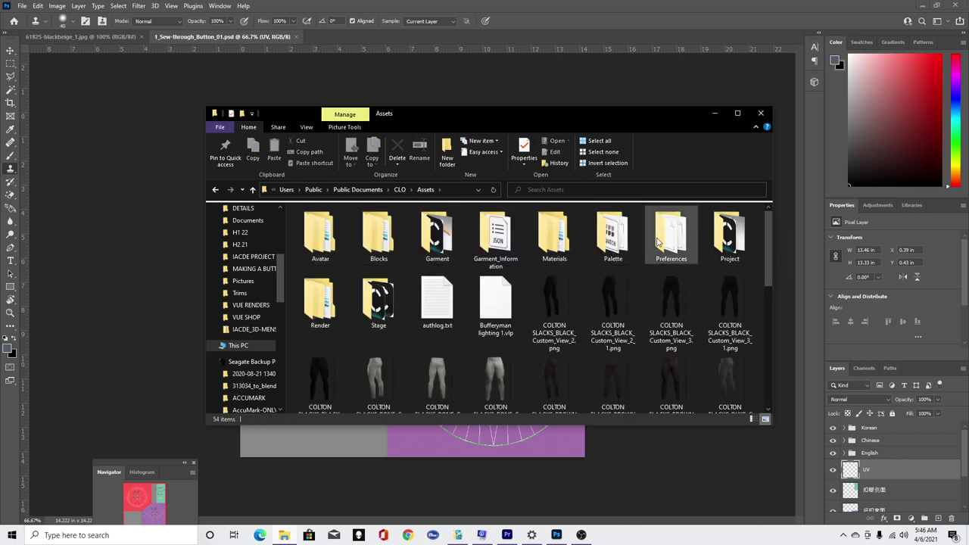
double_click(554, 235)
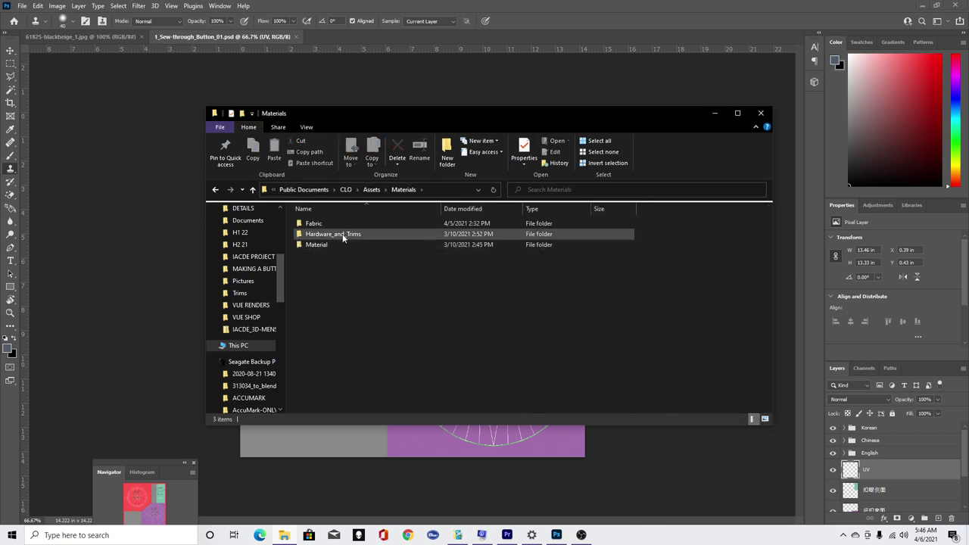
double_click(343, 237)
double_click(342, 236)
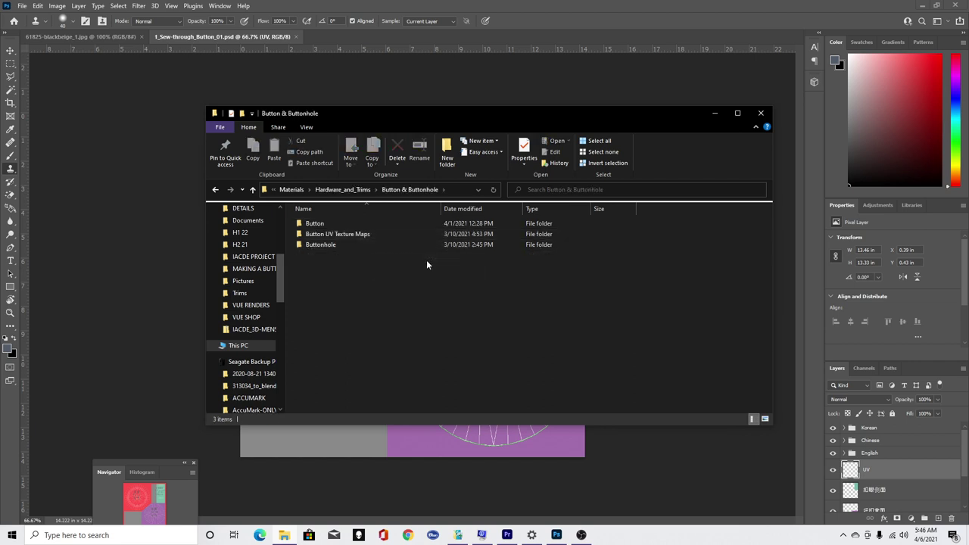
double_click(365, 235)
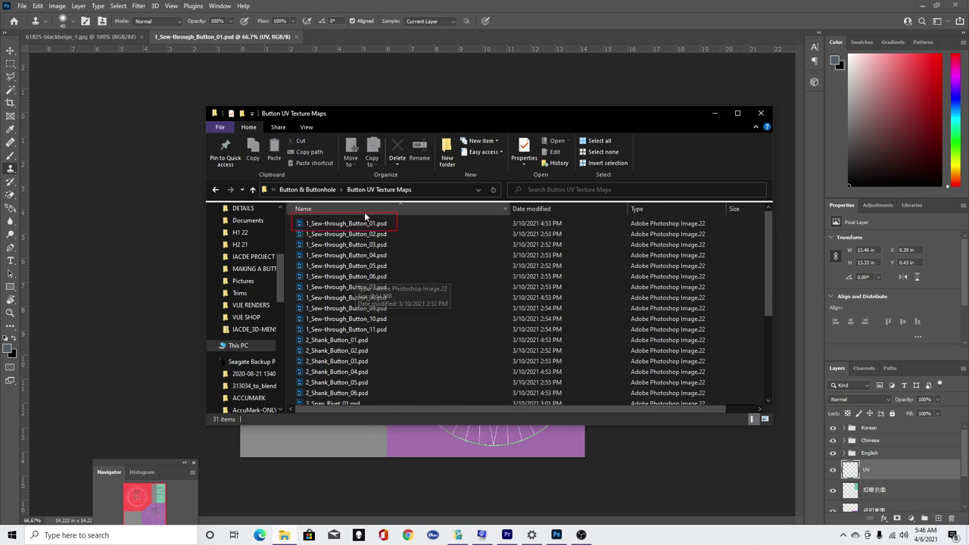
right_click(366, 225)
Step: Open 1_Sew-through_Button_01.psd in Photoshop from the context menu
click(391, 231)
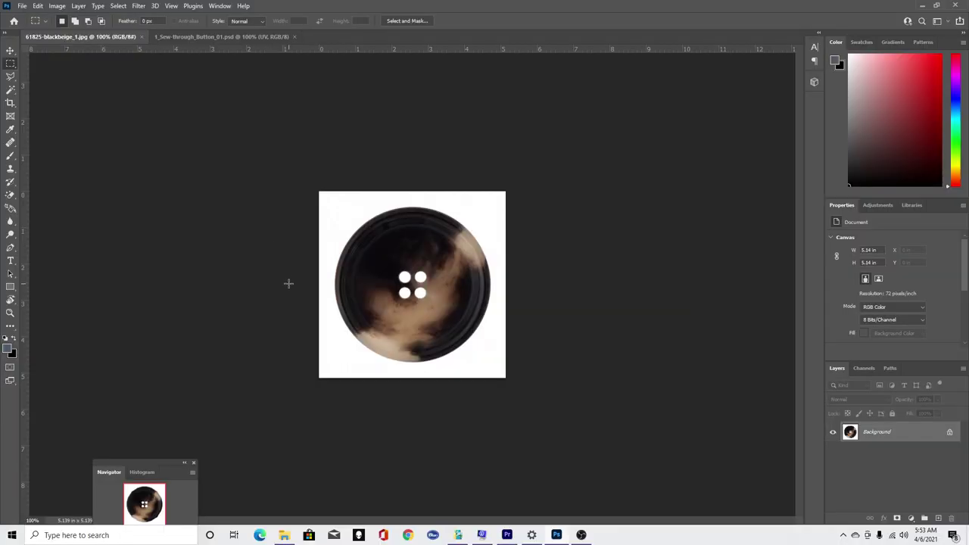
Step: Select the horn button with an elliptical marquee and paste it into the sew-through UV file as Layer 1
click(10, 65)
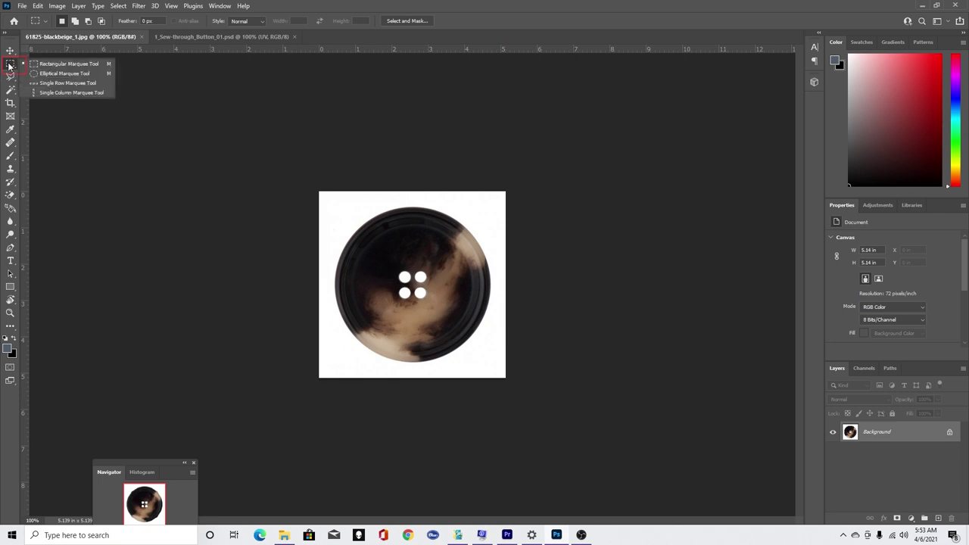
click(78, 77)
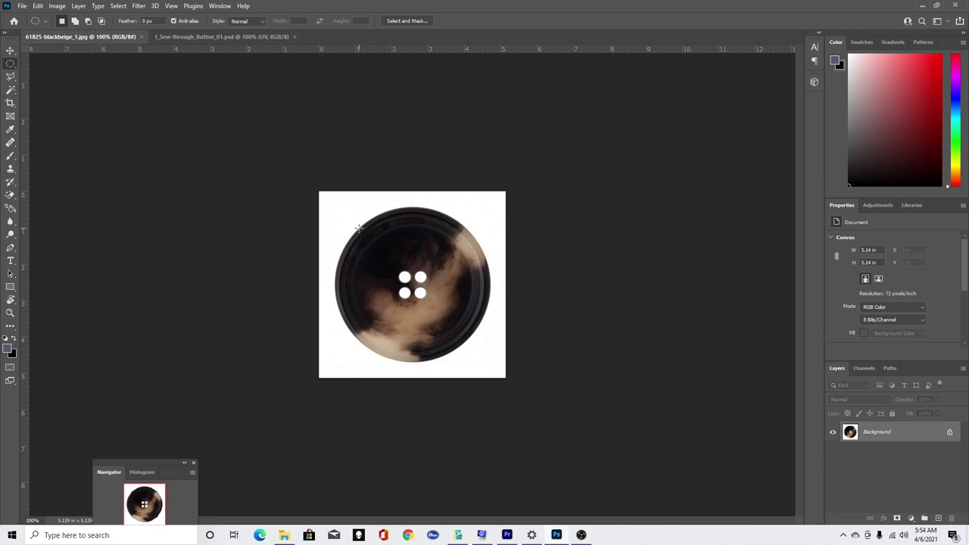
drag(359, 227, 472, 404)
key(space)
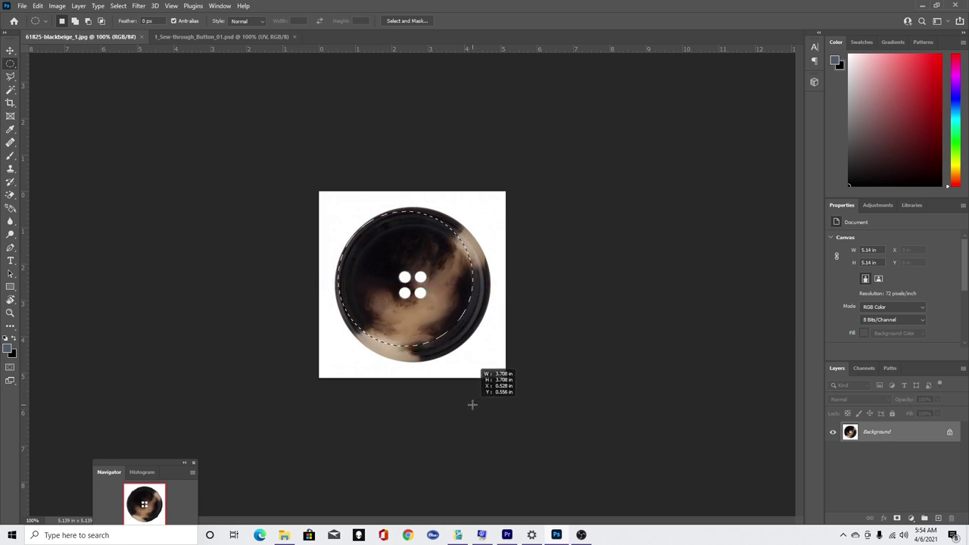
drag(472, 404, 488, 419)
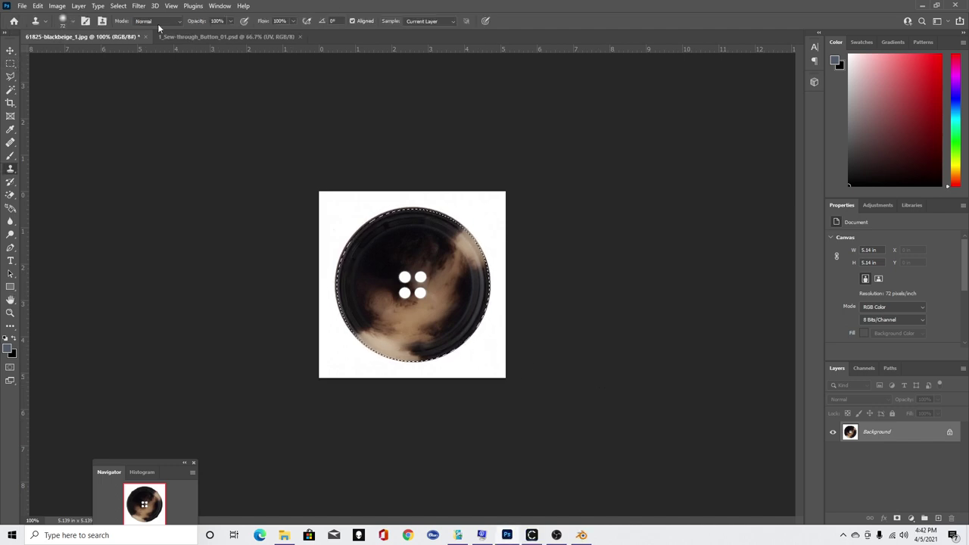
click(226, 36)
key(ctrl+v)
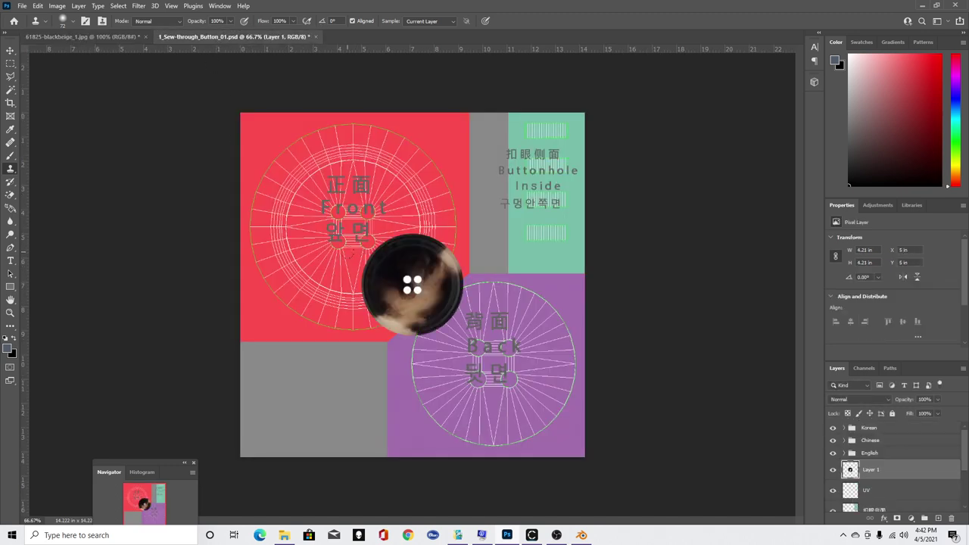
Step: Scale the pasted button to 163.34%, set Layer 1 to 58% opacity, and centre it on Front
key(ctrl+t)
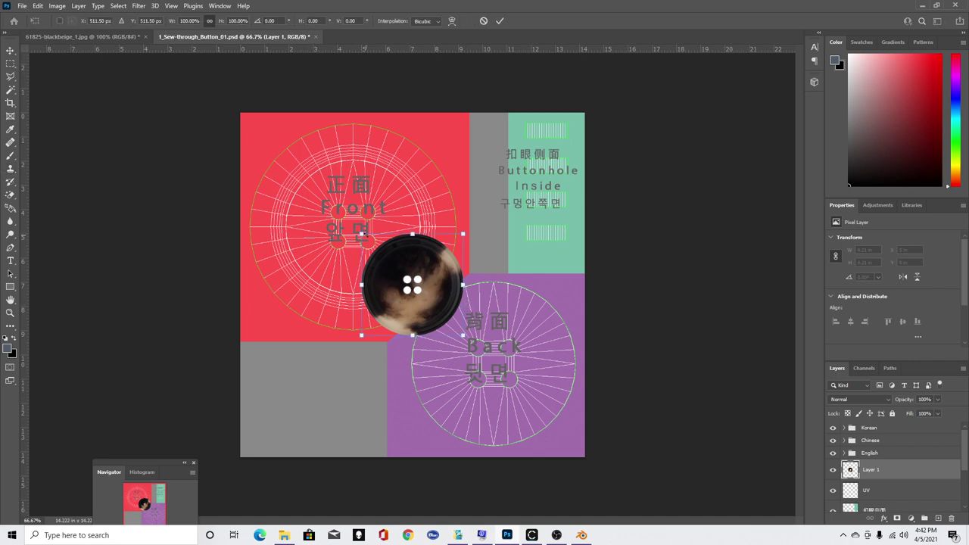
drag(361, 234, 329, 202)
drag(421, 277, 364, 218)
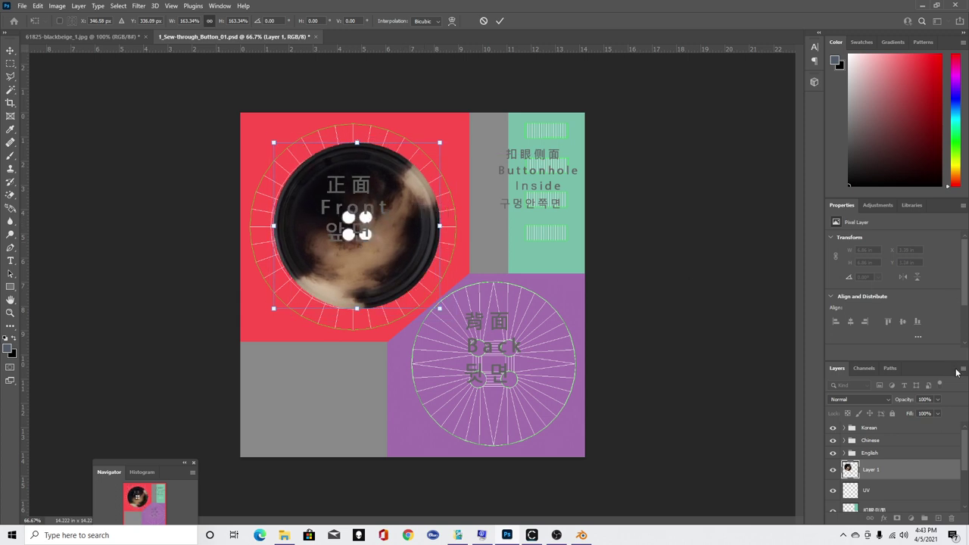
click(938, 399)
drag(937, 413, 918, 413)
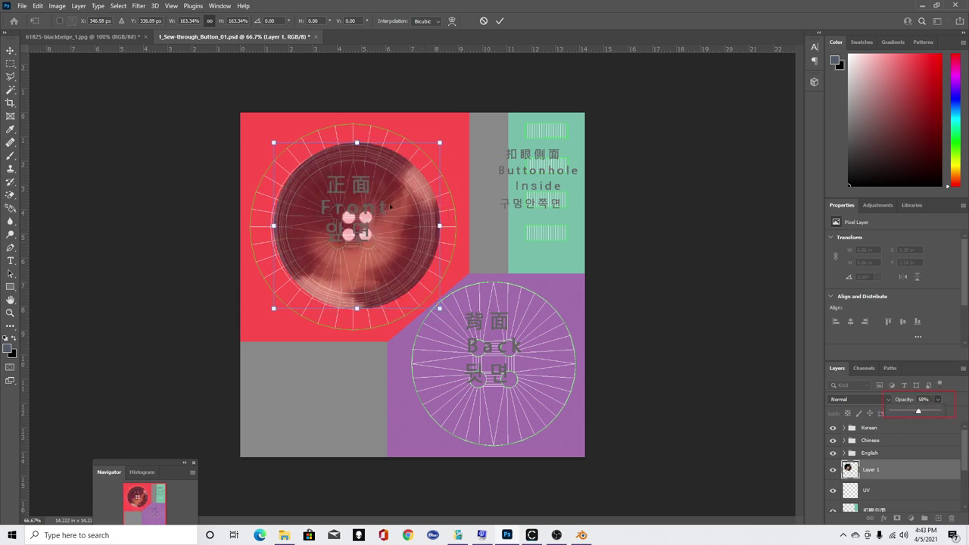
drag(389, 204, 387, 206)
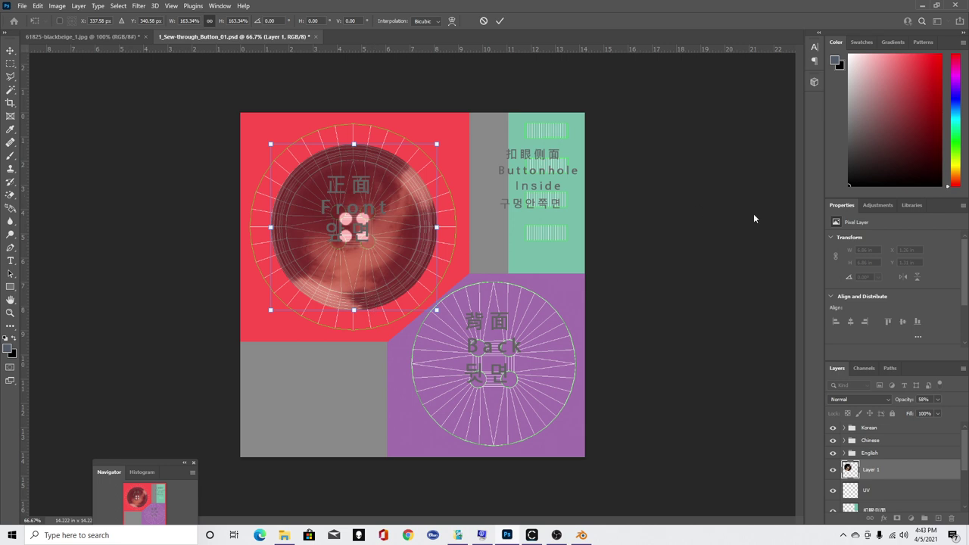
Step: Commit the button transform and select the Front label text layer
key(Return)
key(s)
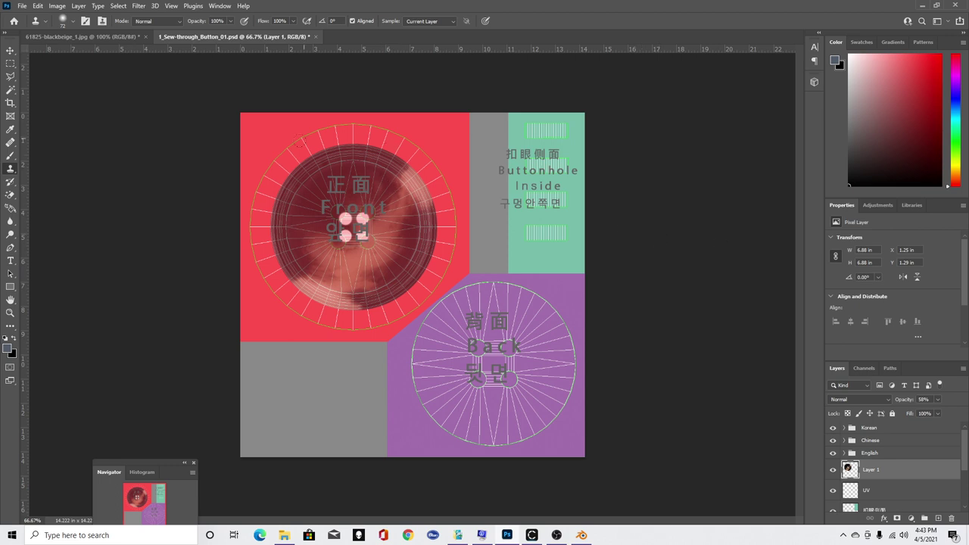
click(11, 64)
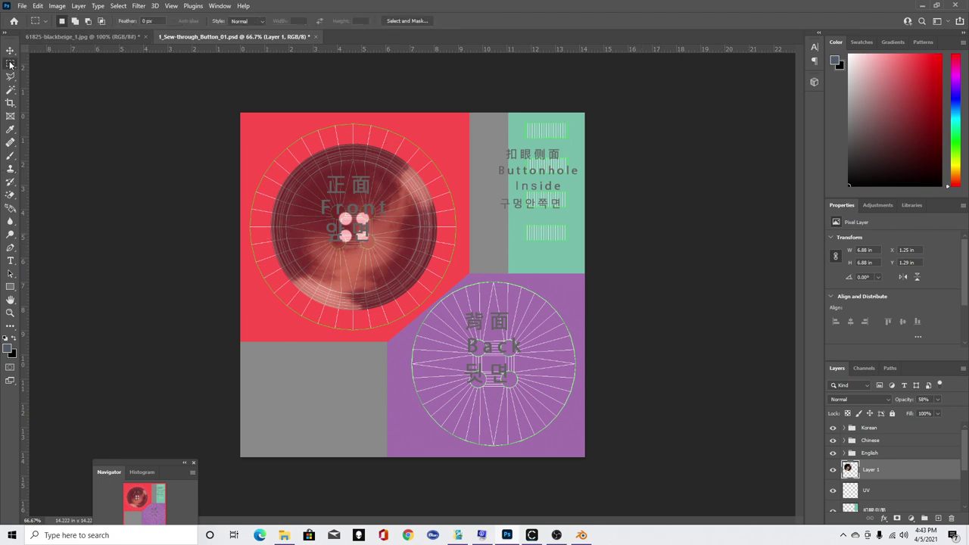
click(11, 50)
click(371, 208)
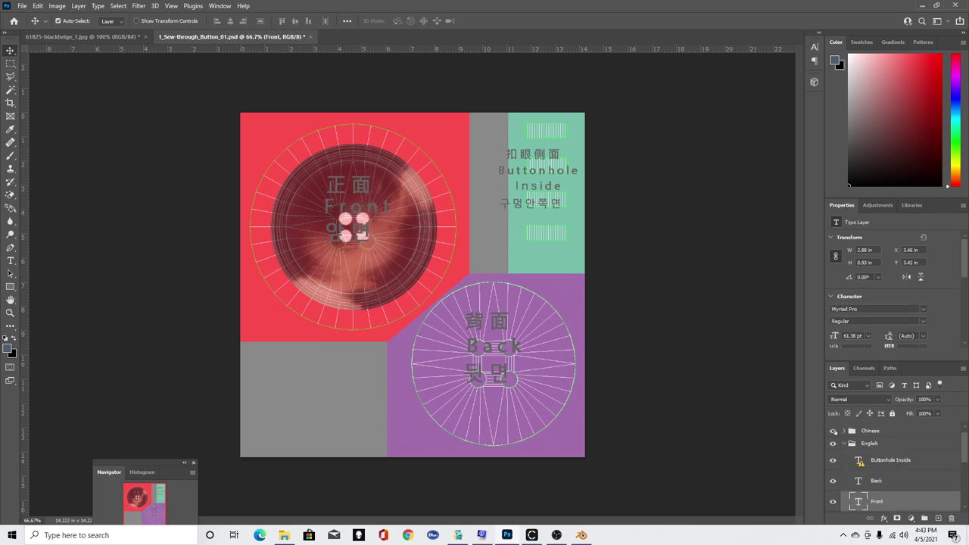
Step: Hide the Korean, Chinese and English label layers, including Buttonhole Inside
drag(833, 430, 865, 488)
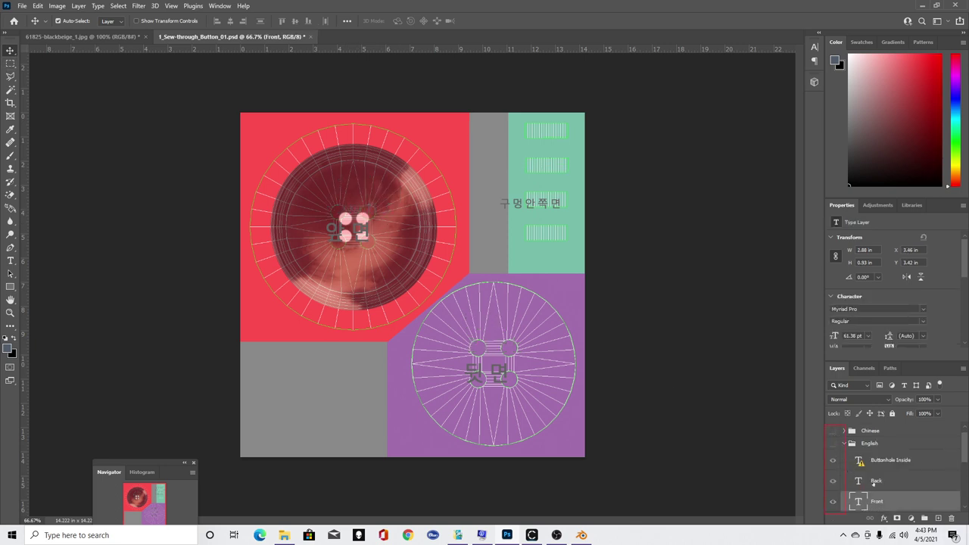
click(834, 460)
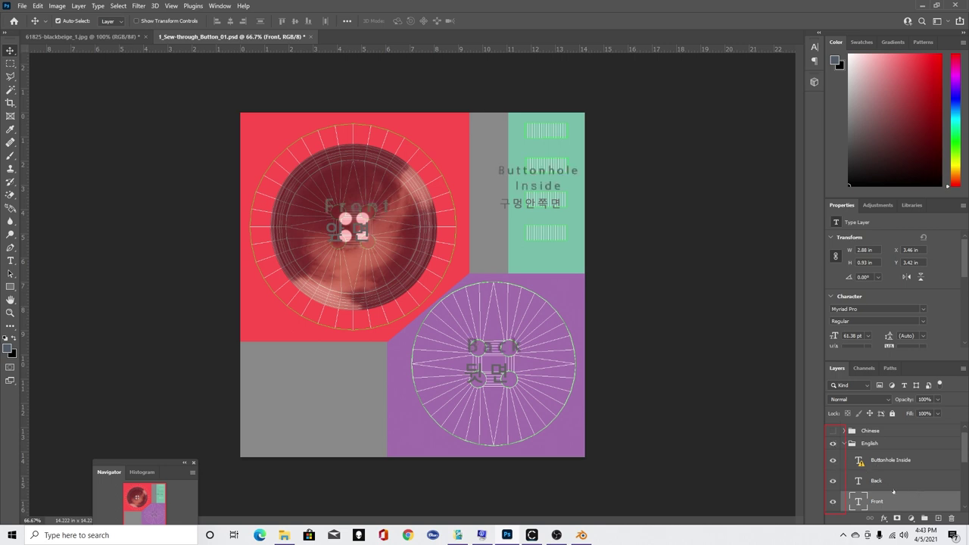
click(833, 460)
scroll(854, 477, up, 1)
click(833, 429)
click(833, 453)
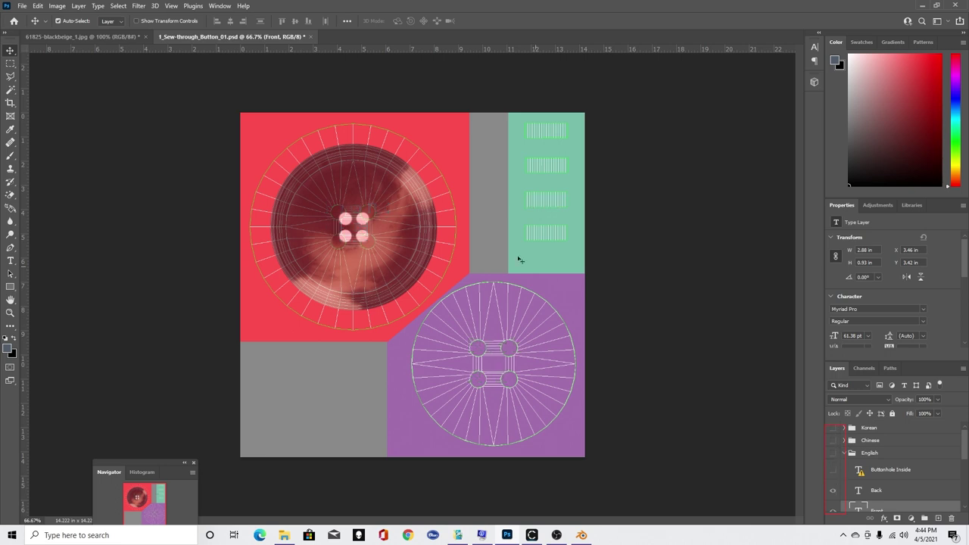
Step: Duplicate Layer 1 and scale the copy to about 127.6% over the front circle
click(352, 184)
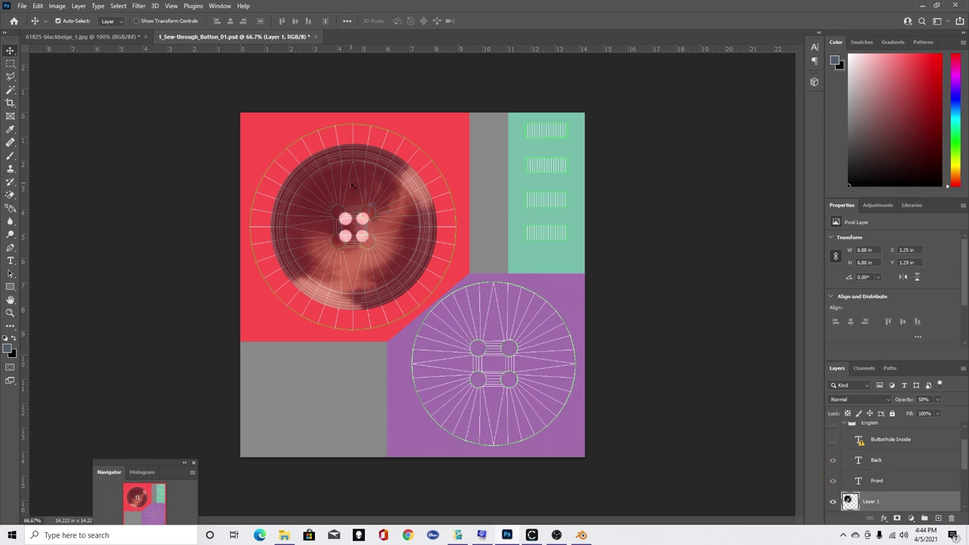
drag(351, 184, 393, 194)
key(ctrl+t)
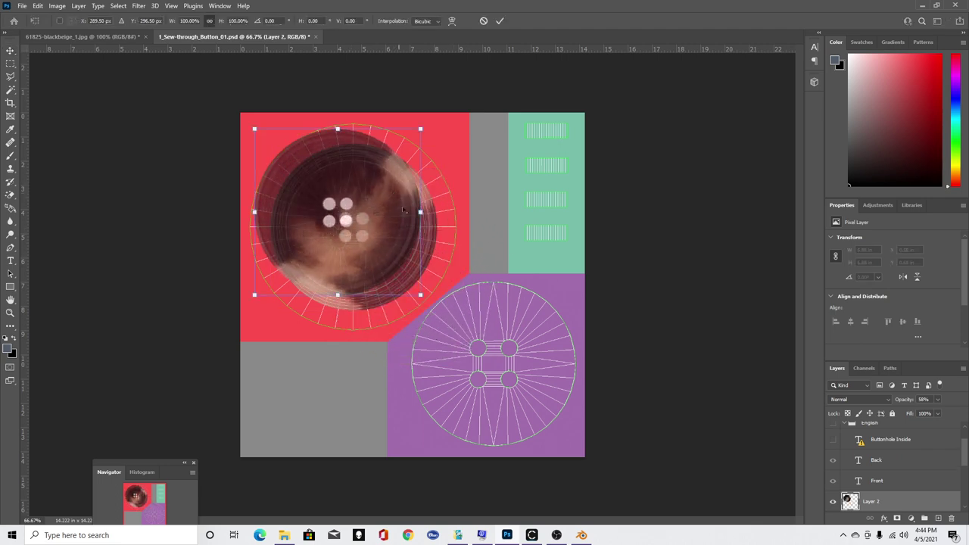
drag(420, 294, 444, 317)
drag(422, 217, 436, 232)
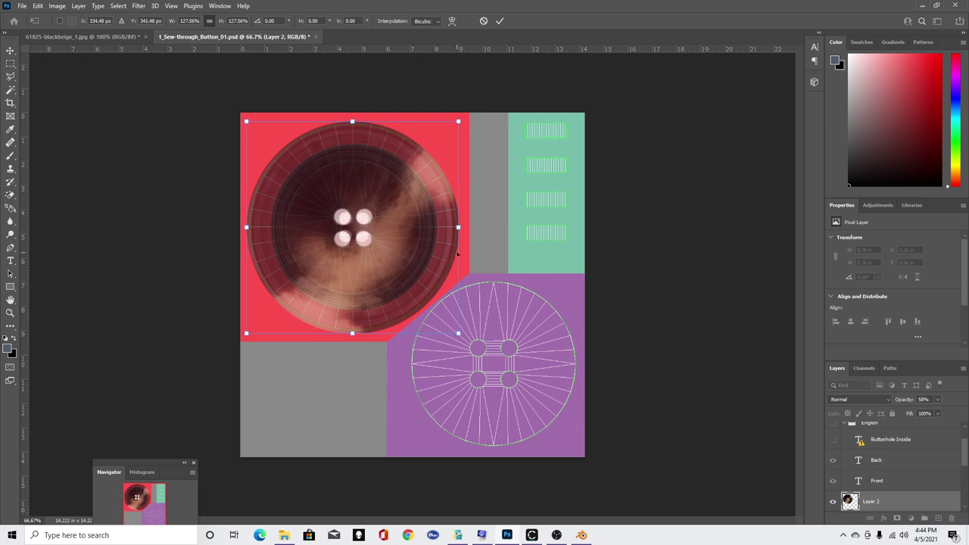
key(Return)
Step: Set Layer 2 to 100% opacity and move it below Layer 1
scroll(891, 459, down, 2)
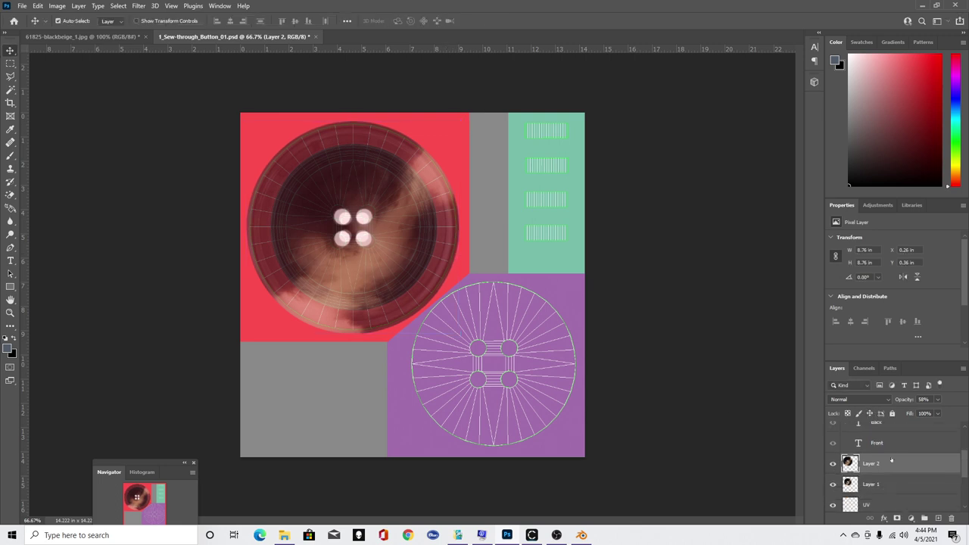
scroll(890, 459, down, 1)
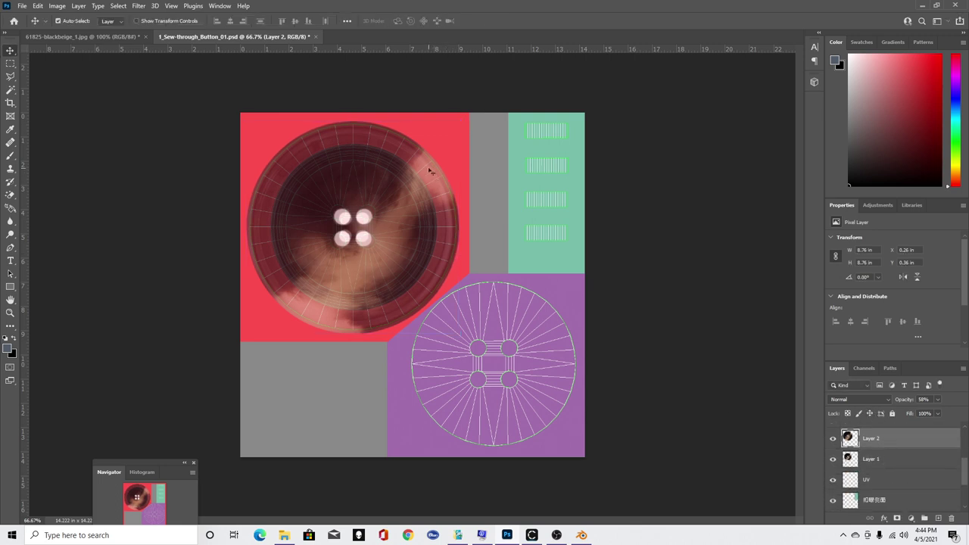
click(938, 399)
drag(939, 413, 958, 413)
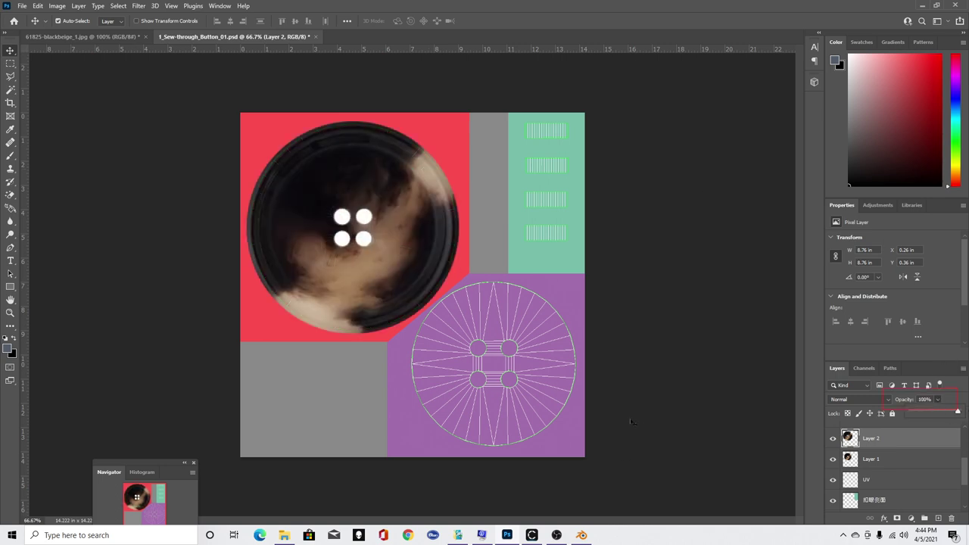
drag(876, 445, 894, 479)
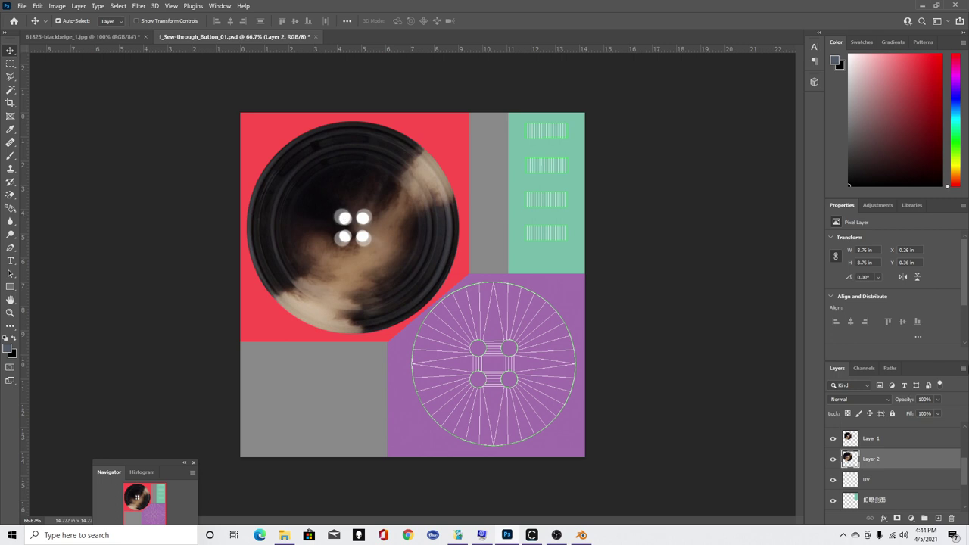
Step: Set Layer 1 to 100% opacity and drag a copy onto the purple Back circle
click(895, 440)
click(937, 399)
drag(937, 411, 957, 411)
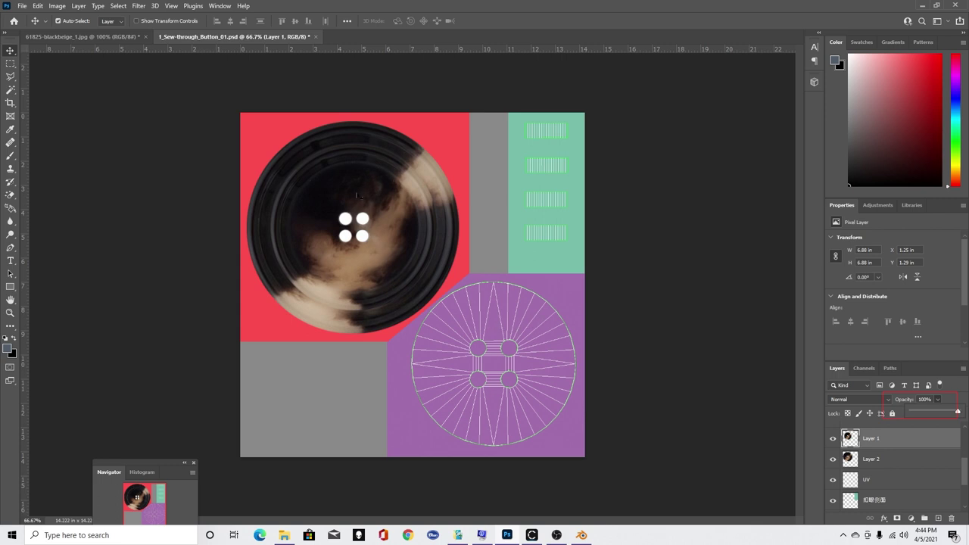
drag(359, 196, 496, 330)
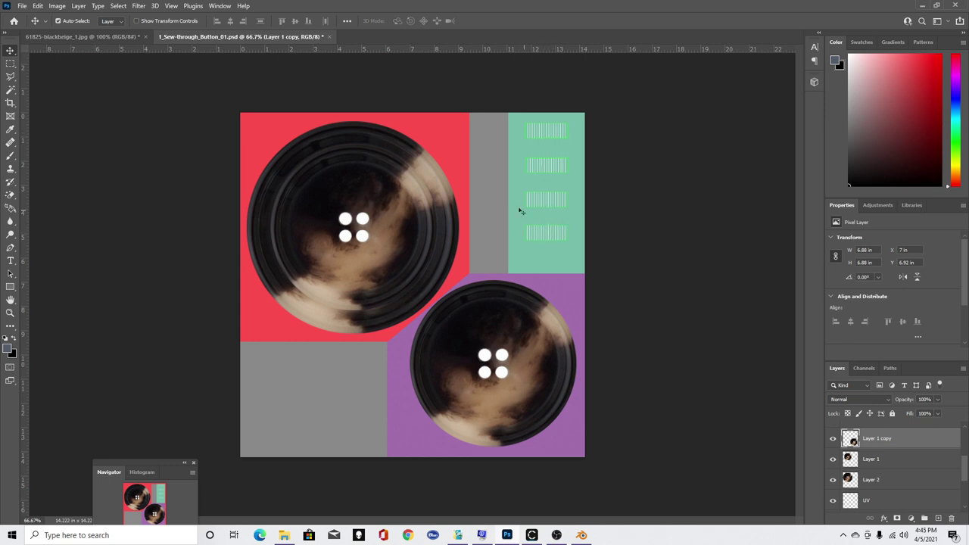
Step: Save the texture as 'Sew Through HORN' in JPEG format, accepting maximum quality in JPEG Options
click(22, 6)
click(45, 128)
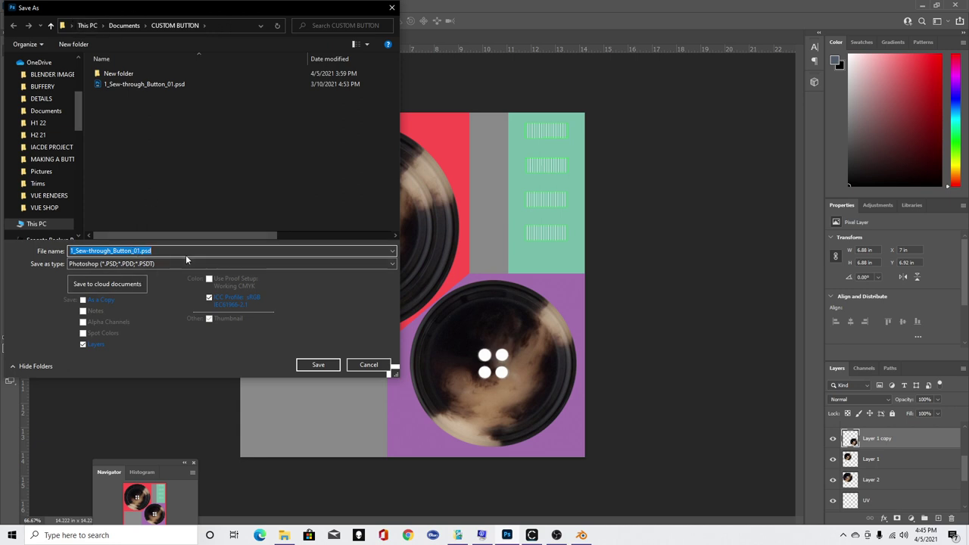
text(S)
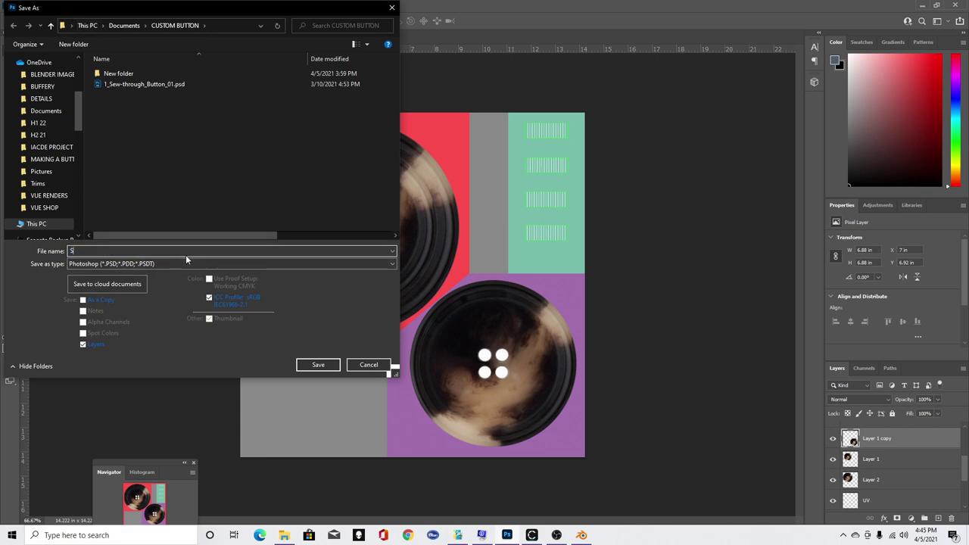
text(ew Through HORN)
click(163, 265)
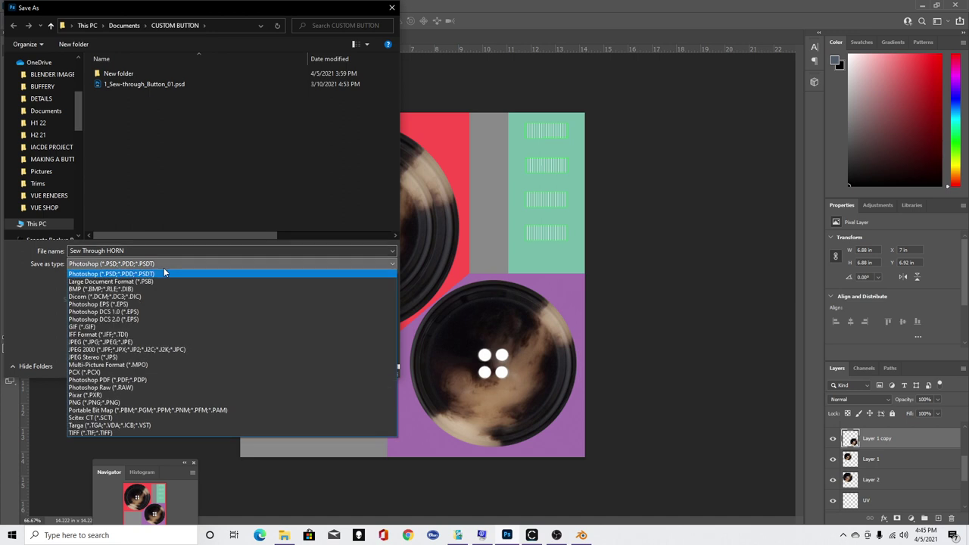
click(144, 342)
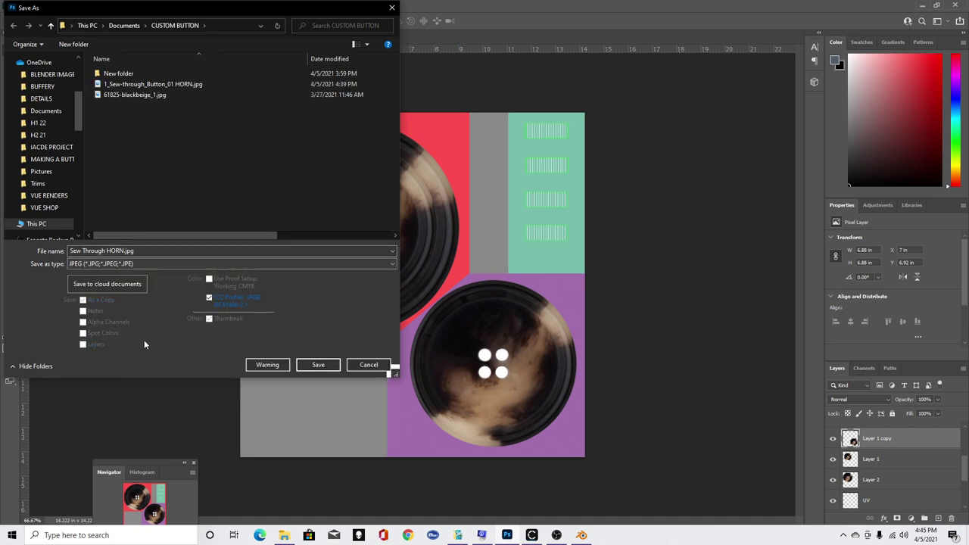
click(318, 365)
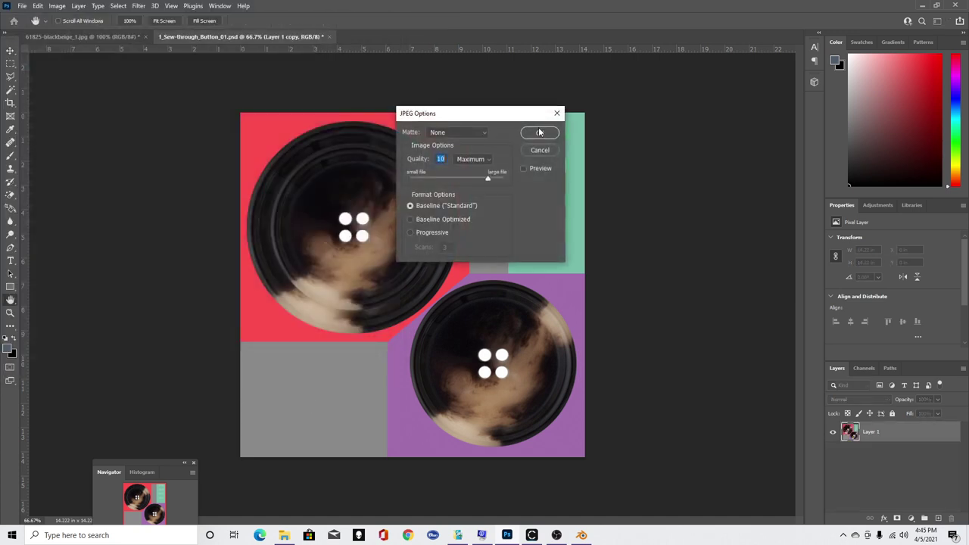
click(540, 132)
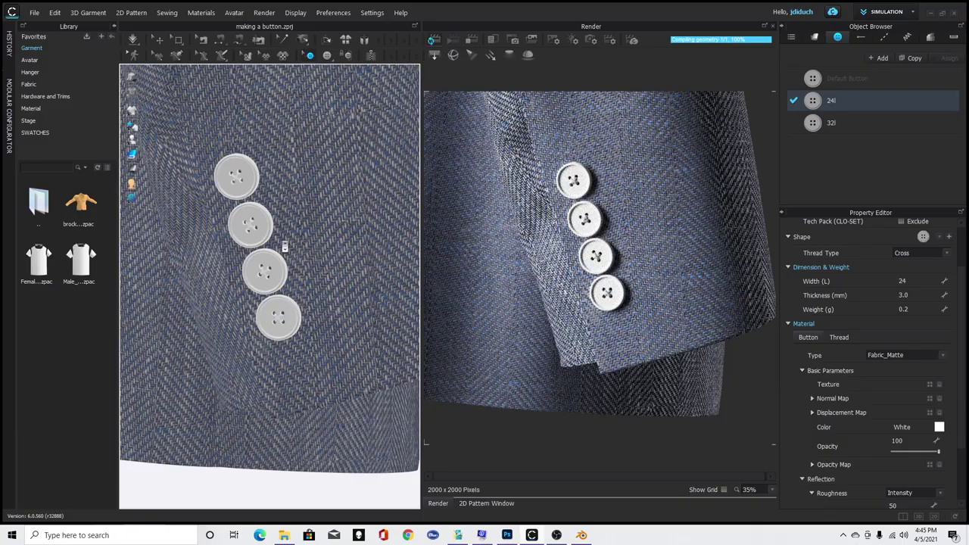
Step: In CLO 3D, refresh the button render and change the button material type to Plastic
click(531, 535)
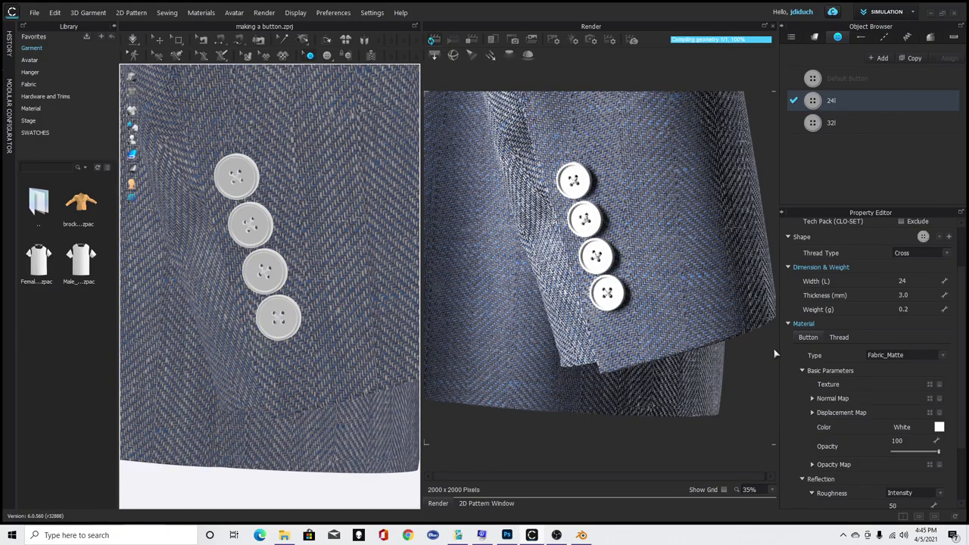
click(471, 40)
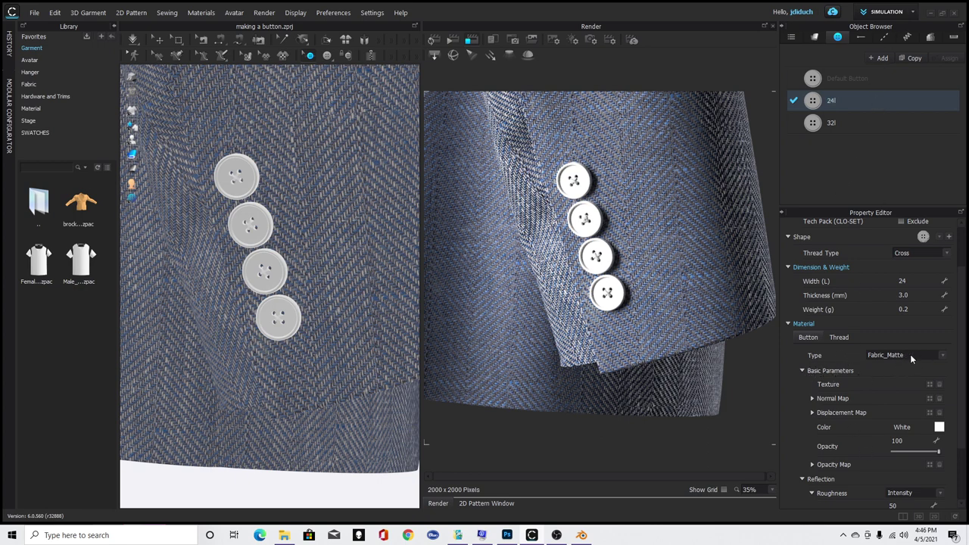
click(909, 354)
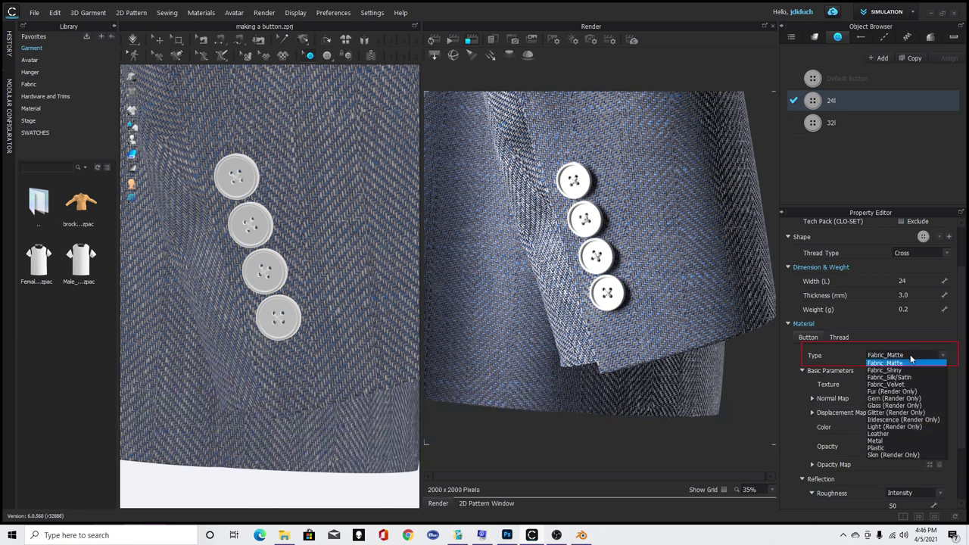
click(894, 448)
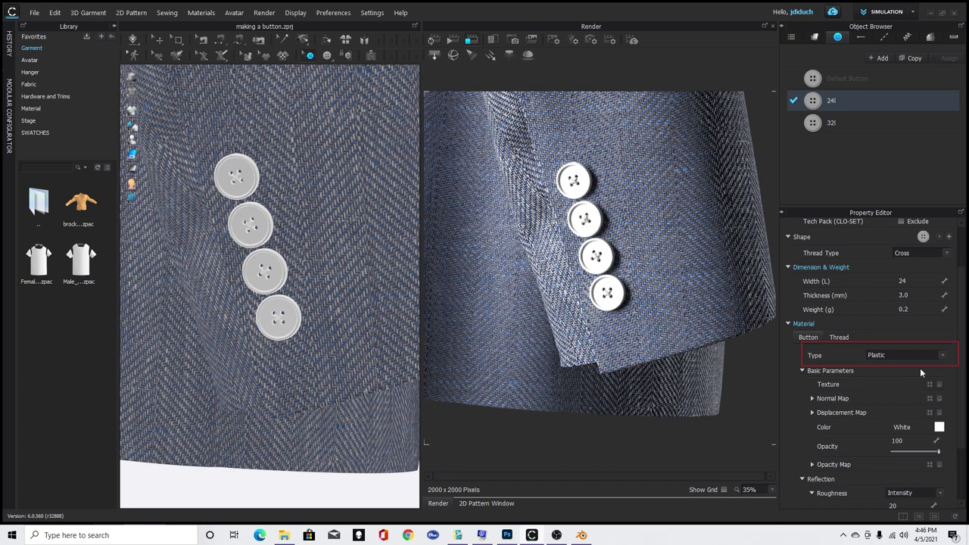
Step: Load Sew Through HORN.jpg as the 24l button's material texture
click(930, 385)
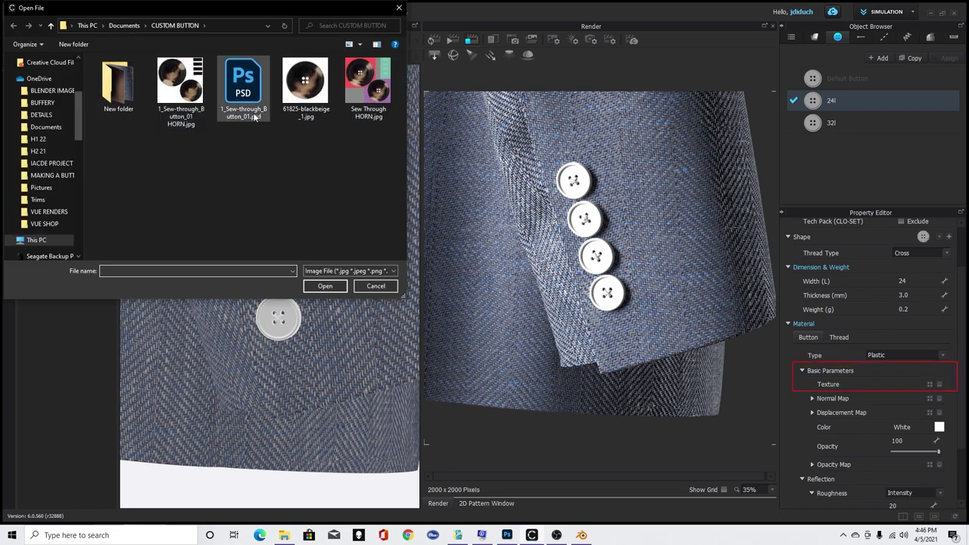
click(187, 92)
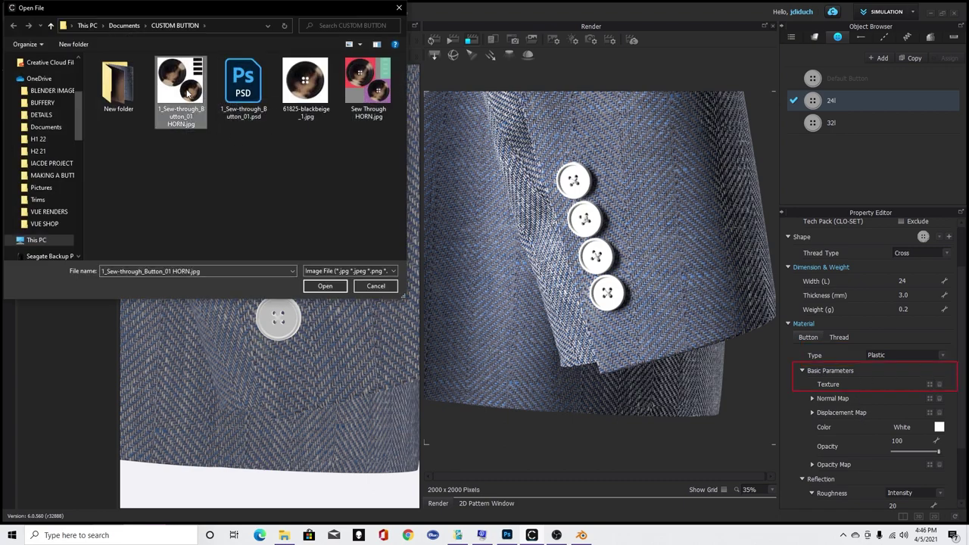
click(368, 82)
click(342, 287)
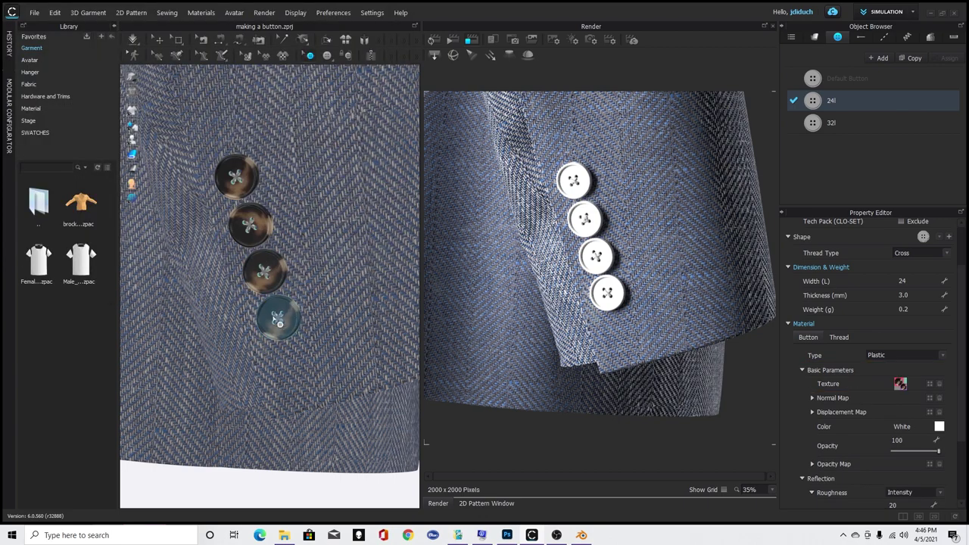
Step: Zoom the 3D view onto the sleeve buttons, then switch to Photoshop
scroll(269, 303, down, 2)
scroll(258, 273, up, 6)
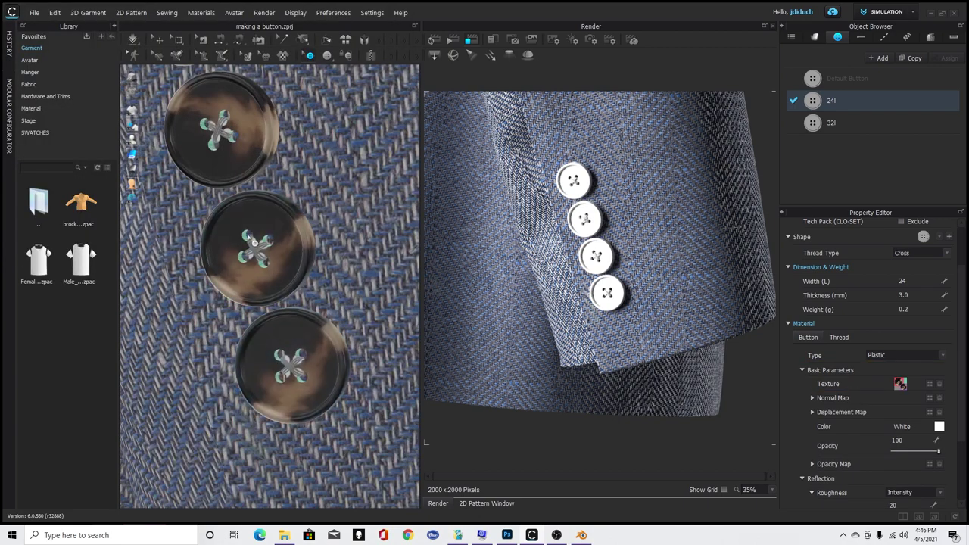
click(507, 535)
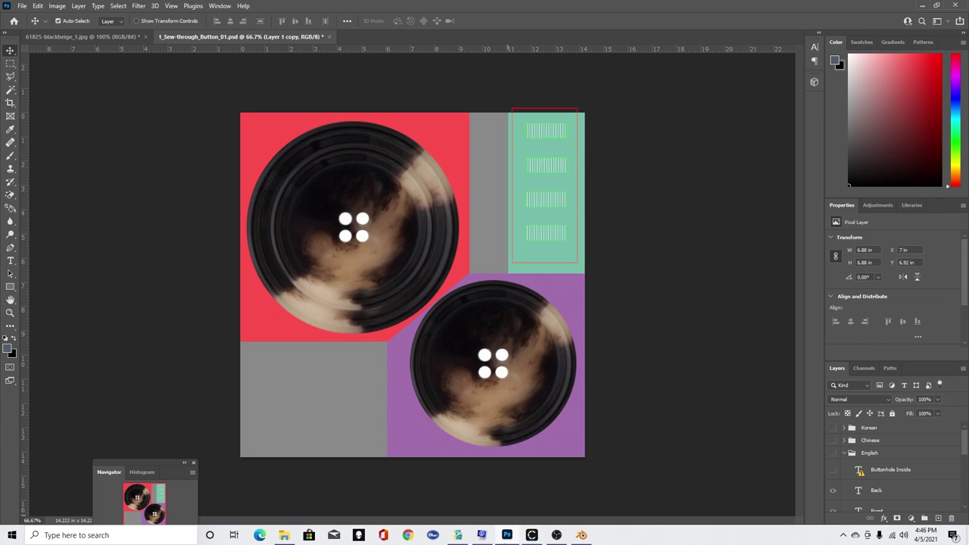
Step: Zoom and orbit around the rendered horn buttons on the sleeve, then return to the Photoshop texture
click(532, 535)
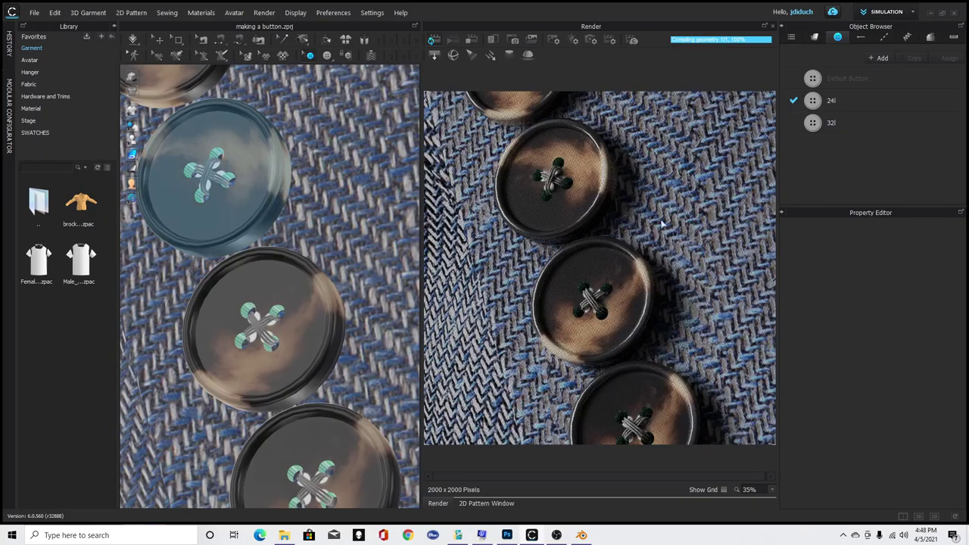
scroll(663, 239, up, 3)
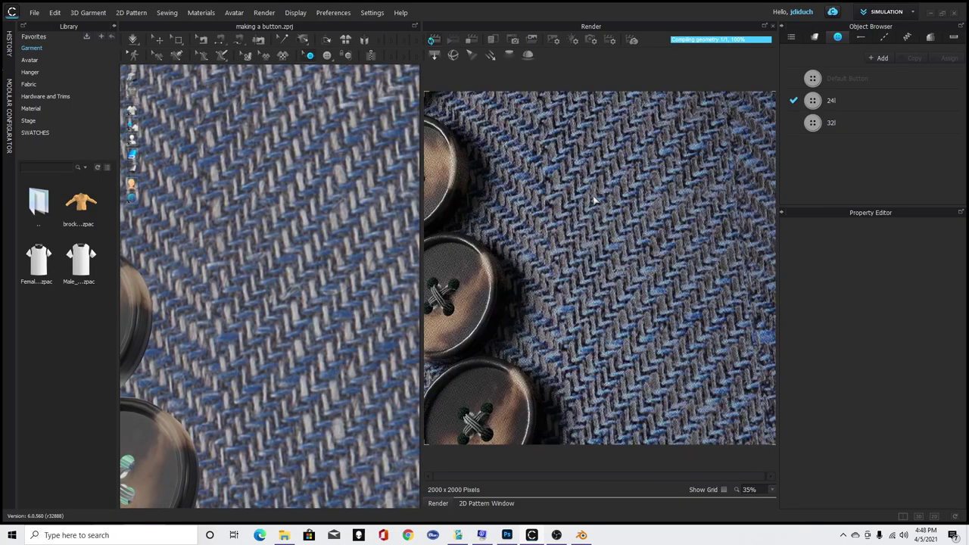
drag(595, 199, 388, 190)
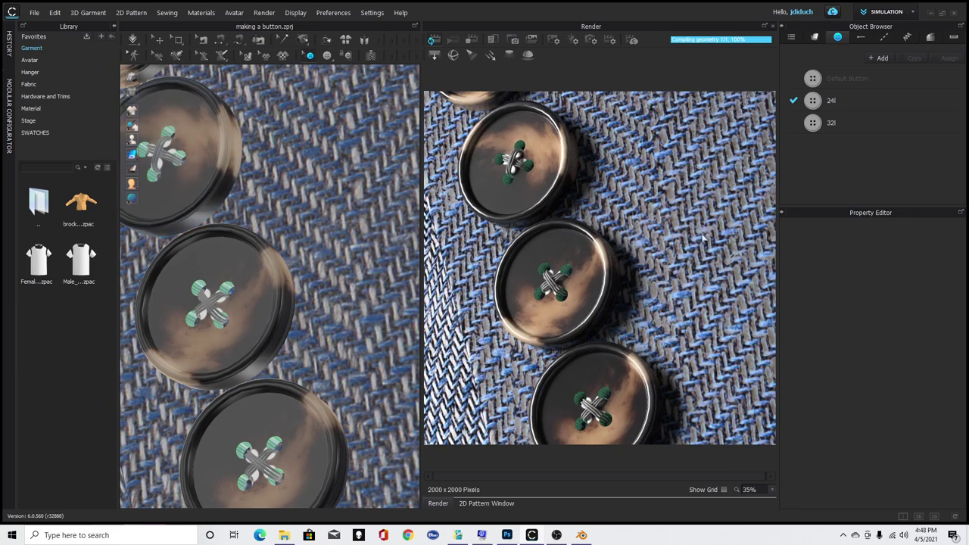
scroll(727, 250, down, 5)
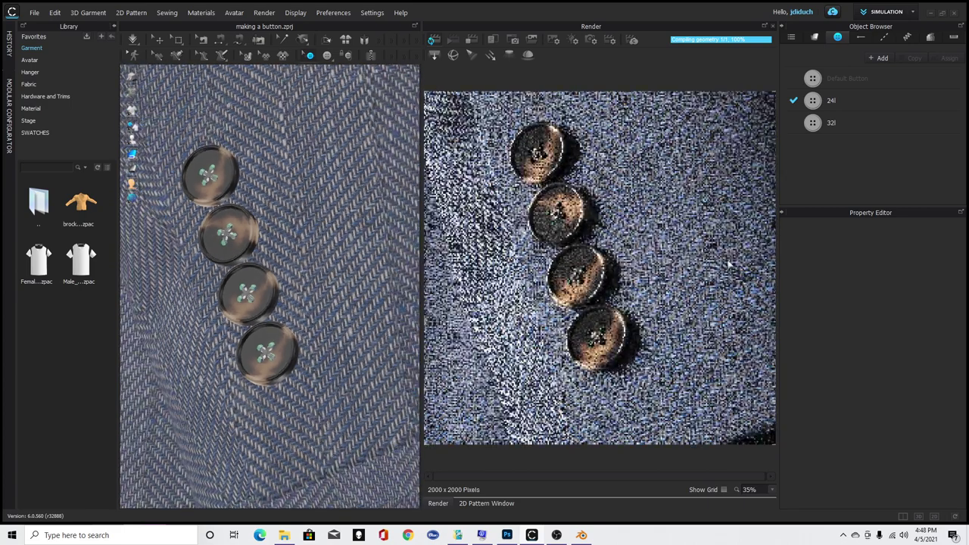
scroll(728, 263, down, 2)
click(506, 535)
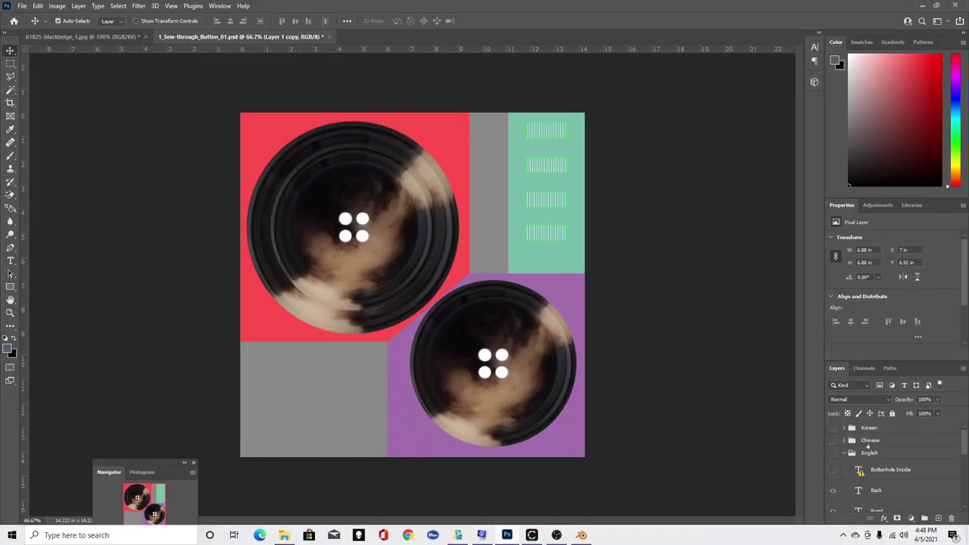
Step: Hide the teal, purple and red UV guide layers
scroll(868, 446, down, 10)
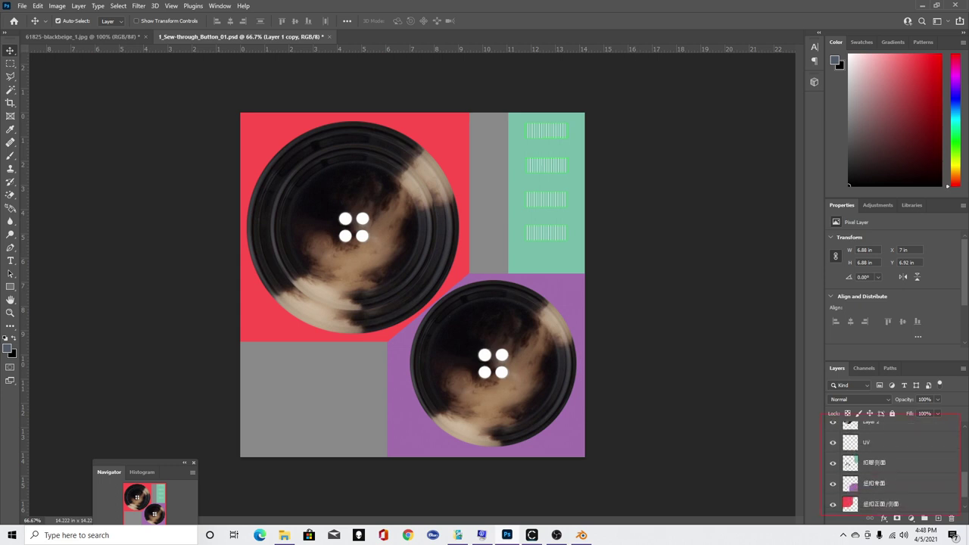
click(833, 463)
click(832, 482)
click(833, 504)
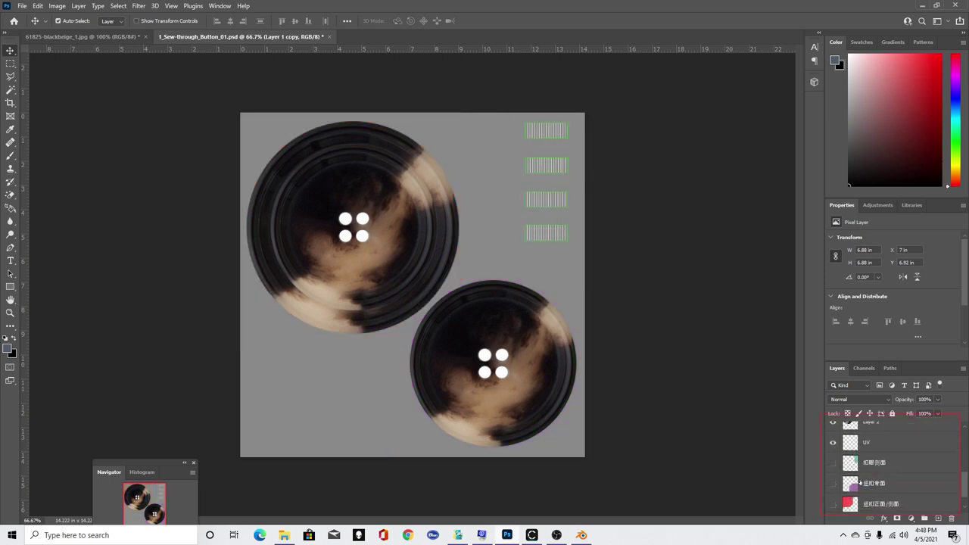
Step: Flatten the image into one Background layer, discarding the hidden layers
scroll(916, 467, down, 5)
scroll(910, 466, down, 1)
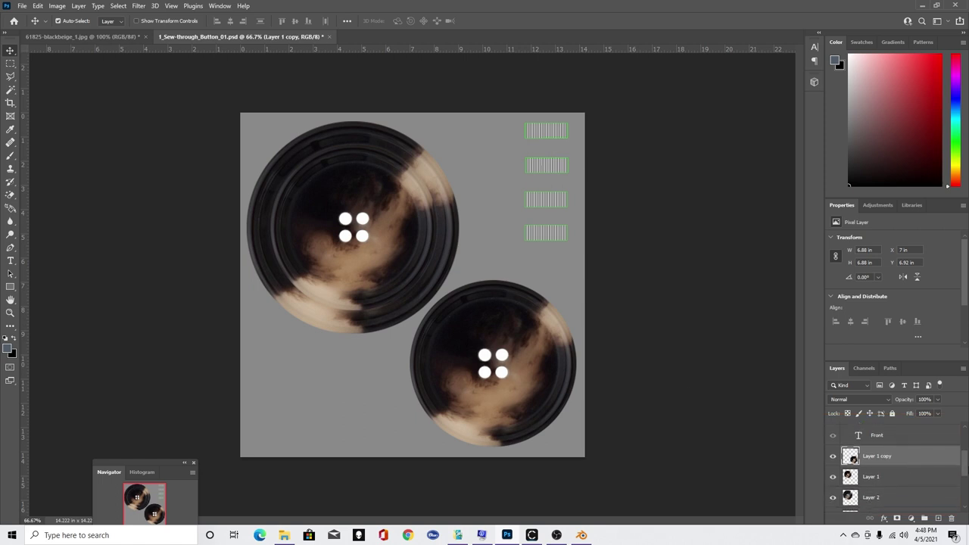
right_click(898, 459)
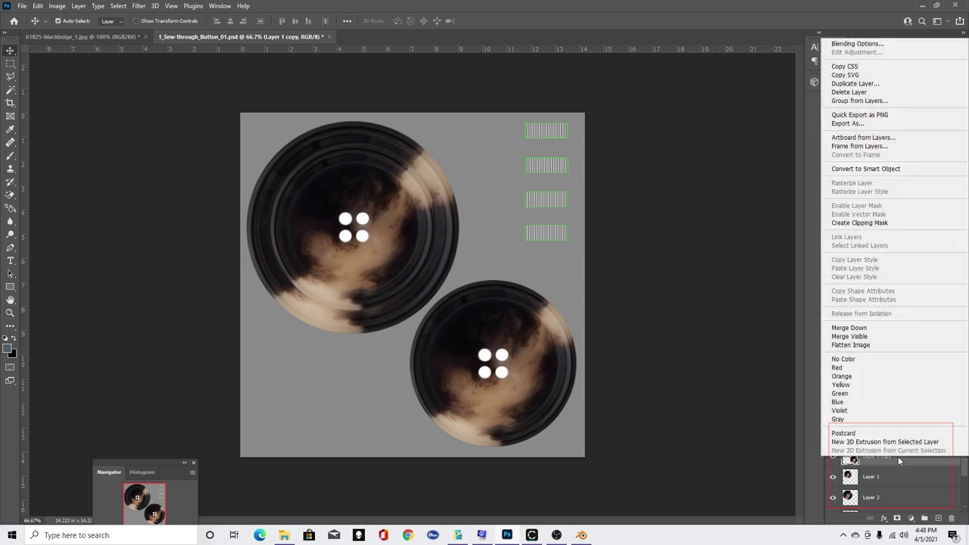
click(878, 345)
click(440, 199)
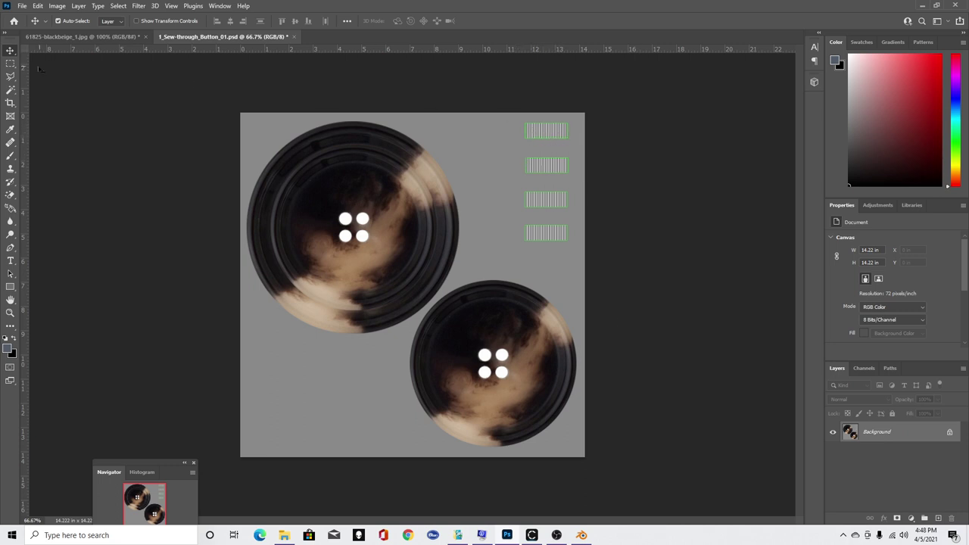
Step: Copy a dark horn patch to its own layer and duplicate it over the four thread marks
click(10, 65)
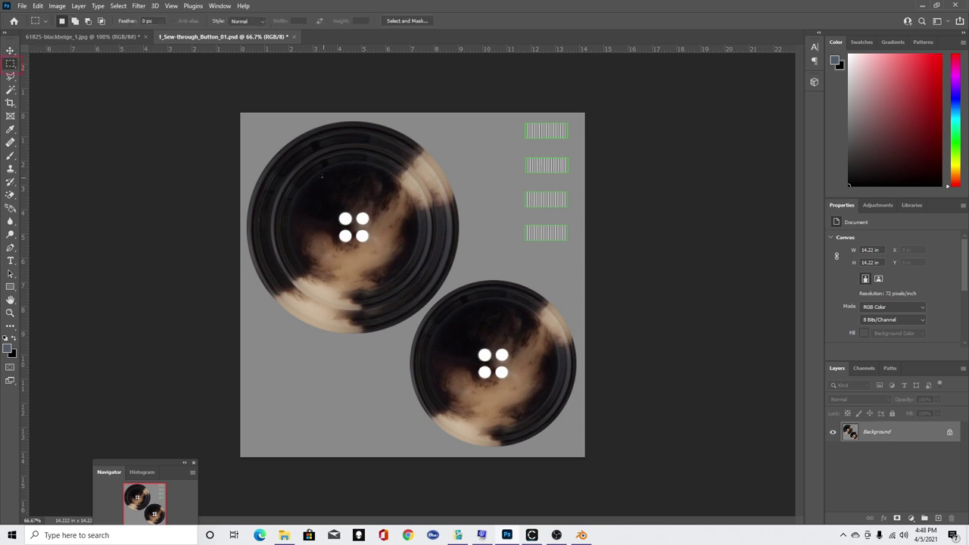
drag(322, 176, 392, 205)
key(ctrl+j)
key(v)
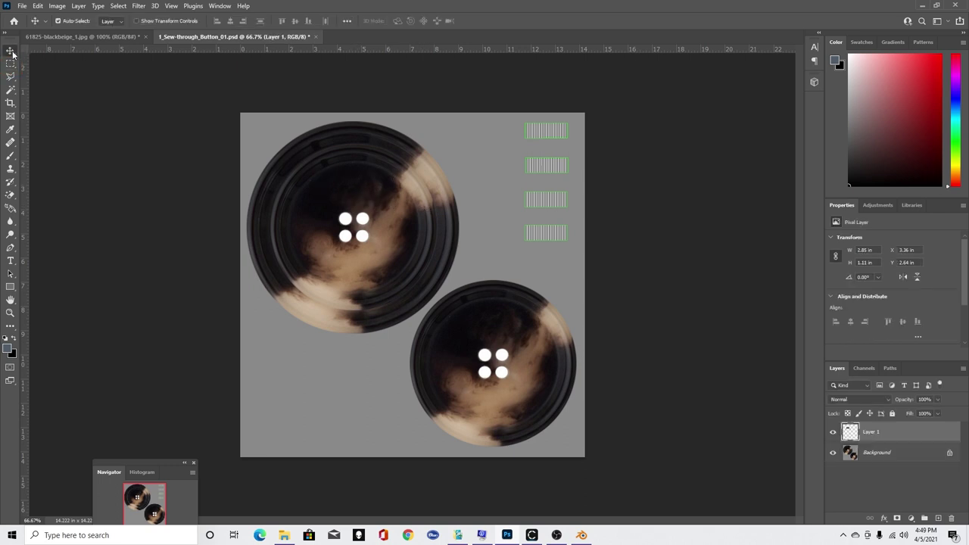
drag(377, 195, 562, 238)
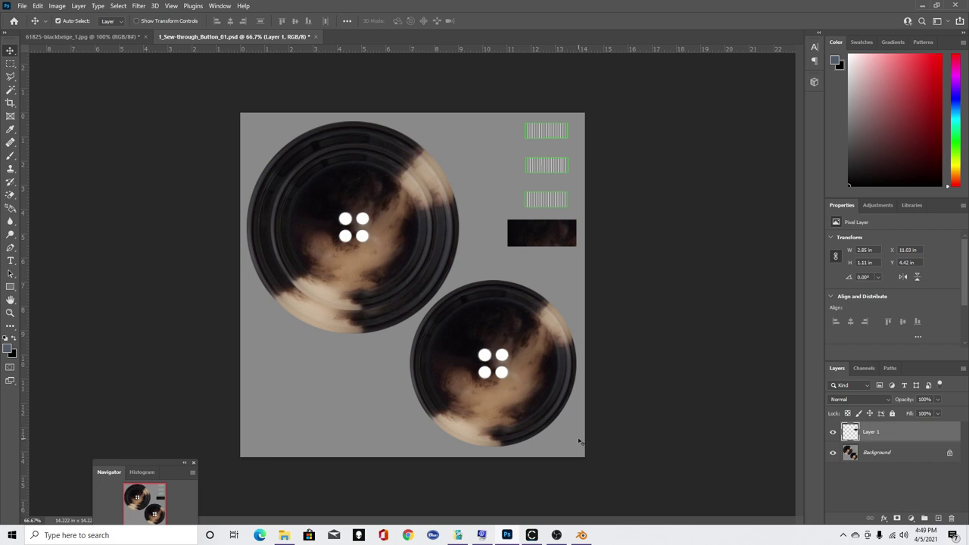
drag(550, 238, 546, 137)
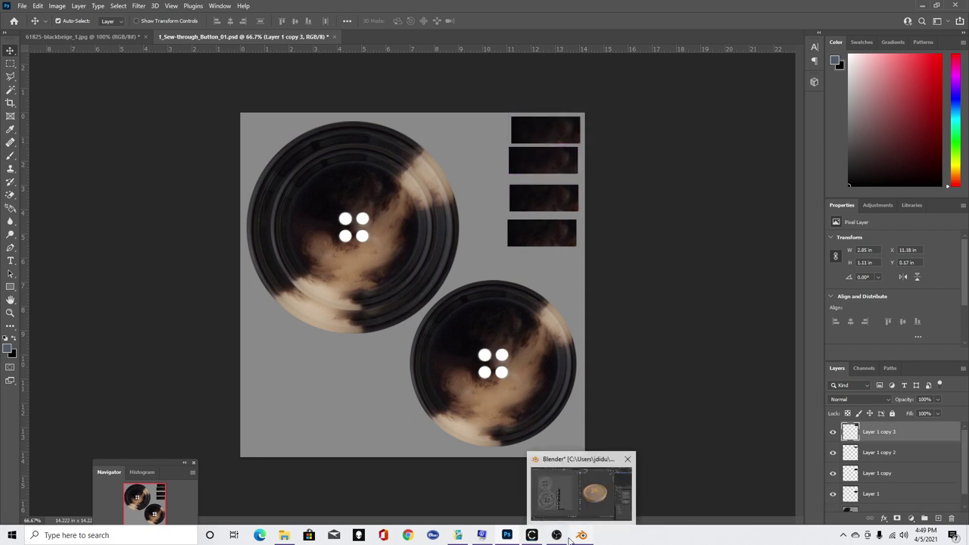
click(531, 535)
Step: Zoom in on the brown horn-textured sleeve buttons in the CLO 3D view
scroll(206, 291, up, 10)
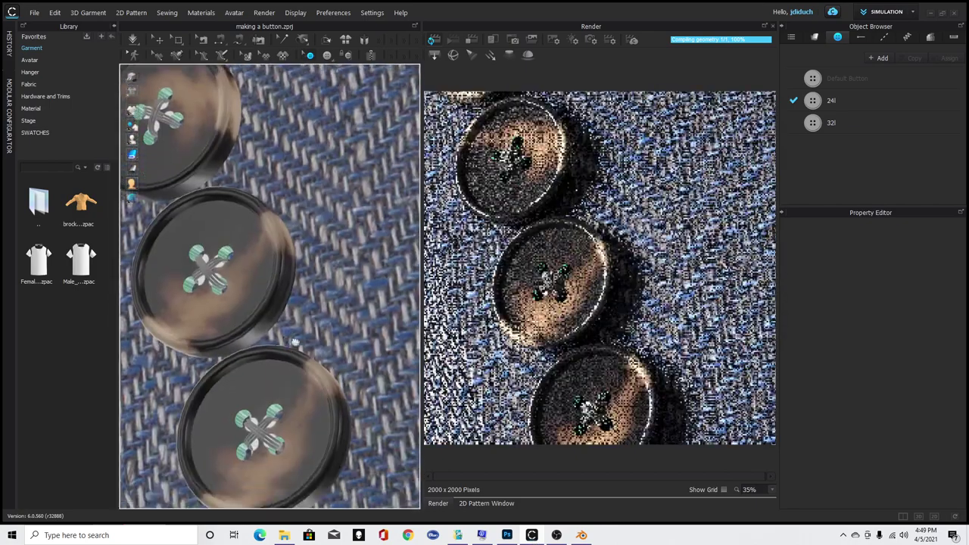
scroll(288, 376, up, 5)
scroll(292, 318, down, 4)
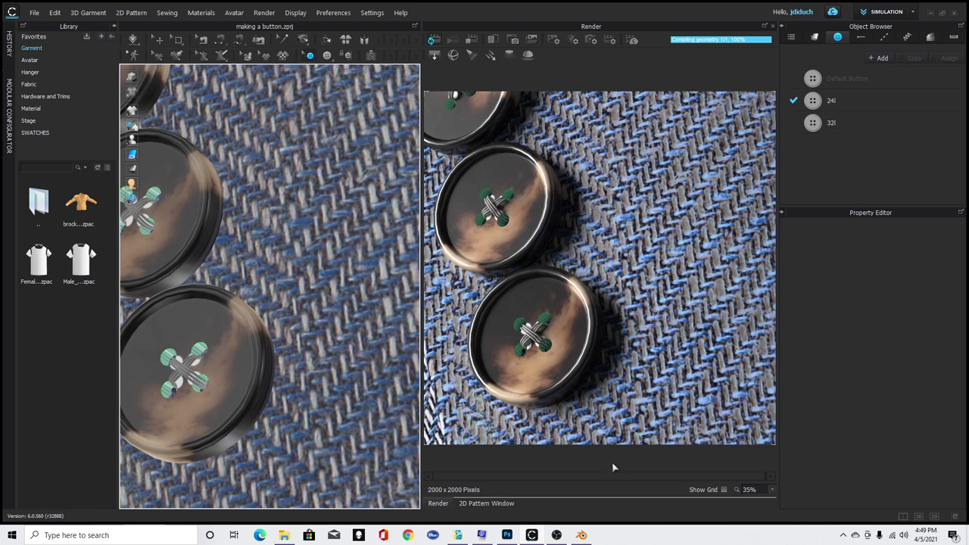
Step: Clone over the upper button's top-left hole and enlarge the Clone Stamp brush to 99 px
click(506, 535)
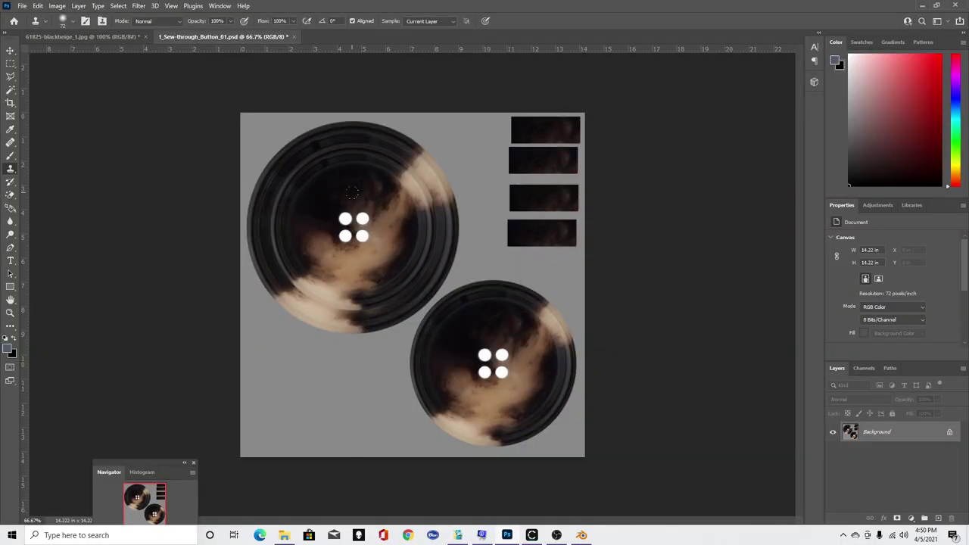
drag(340, 218, 346, 220)
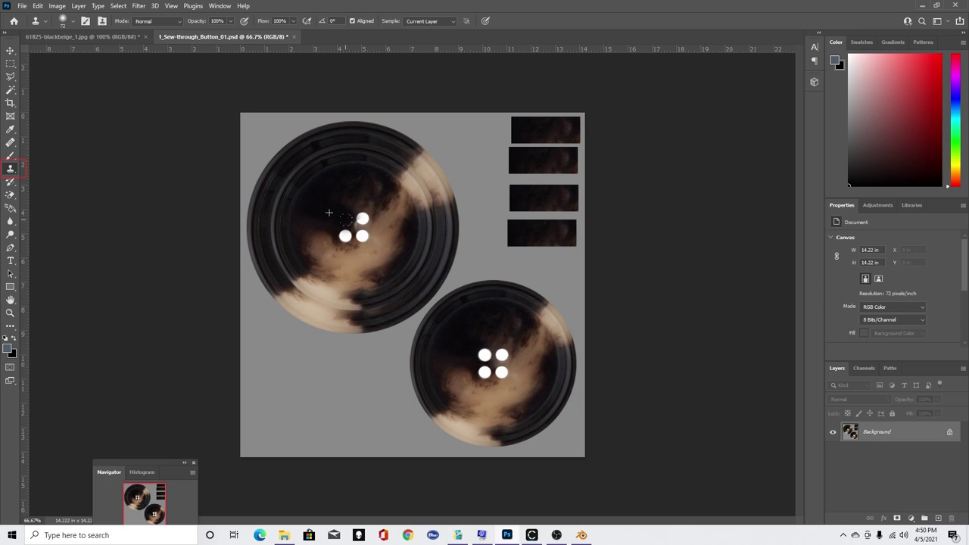
click(72, 22)
drag(77, 57, 88, 58)
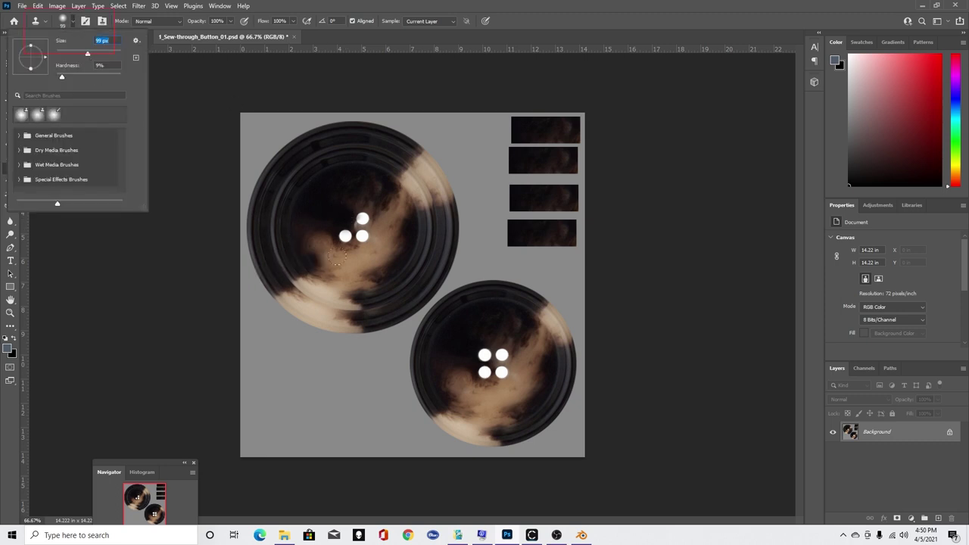
click(343, 257)
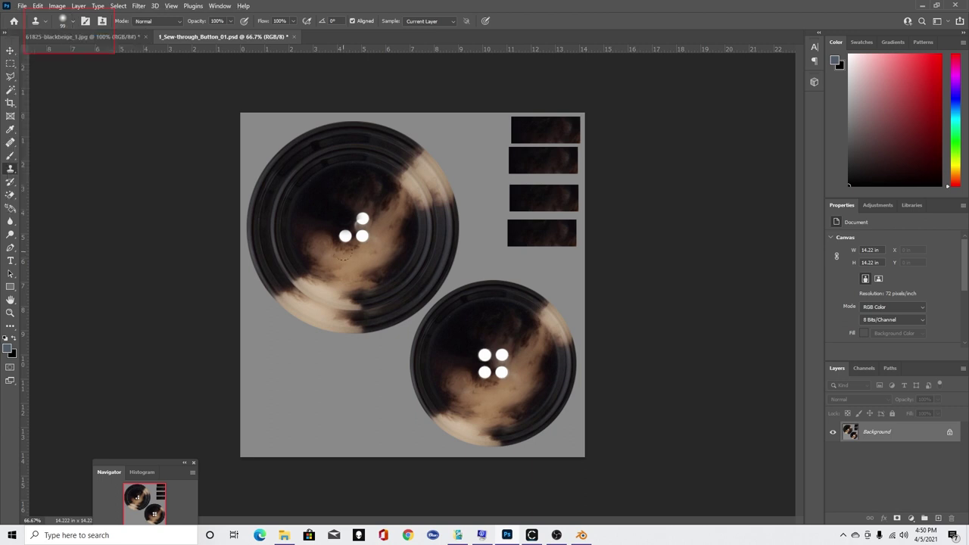
drag(342, 236, 345, 237)
key(ctrl+z)
Step: Lower the brush hardness and clone horn texture over the remaining three holes
click(74, 21)
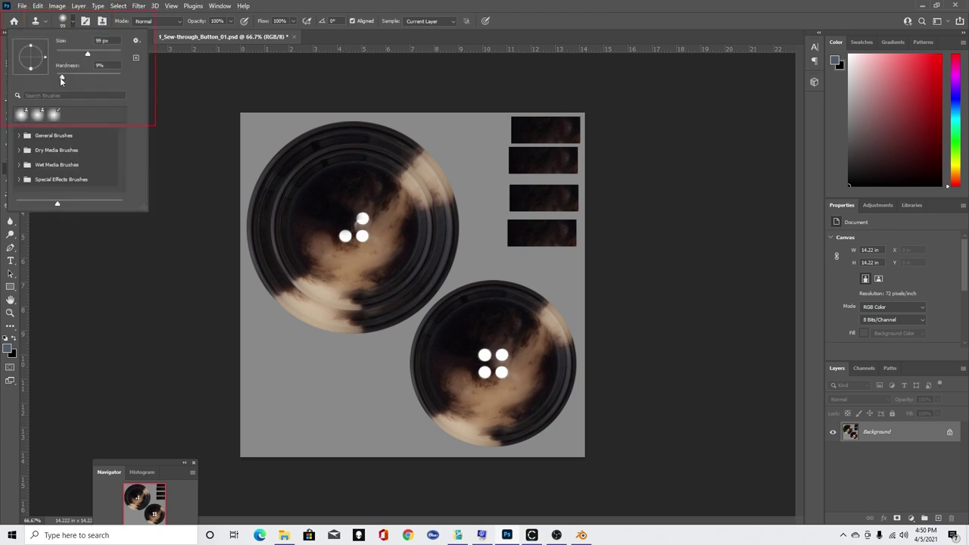
drag(62, 81, 75, 81)
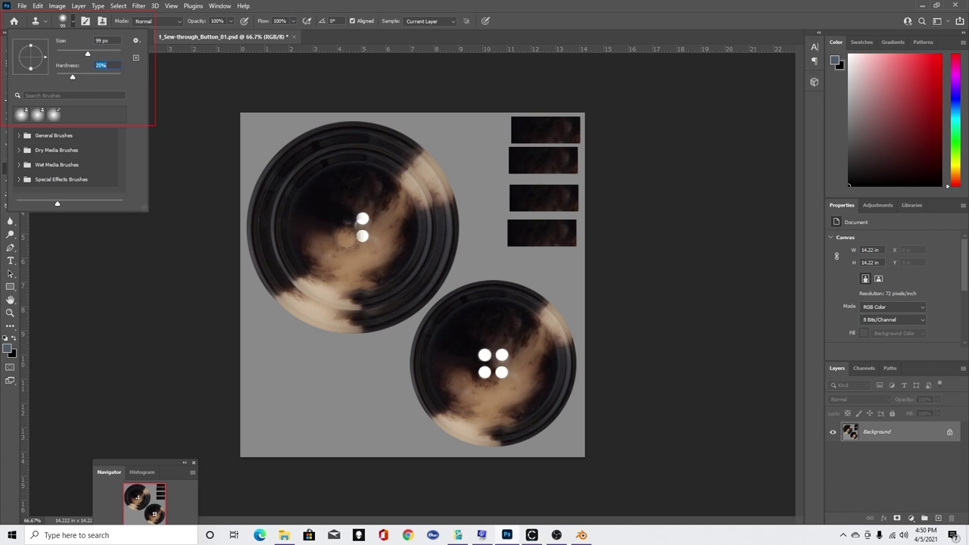
key(Return)
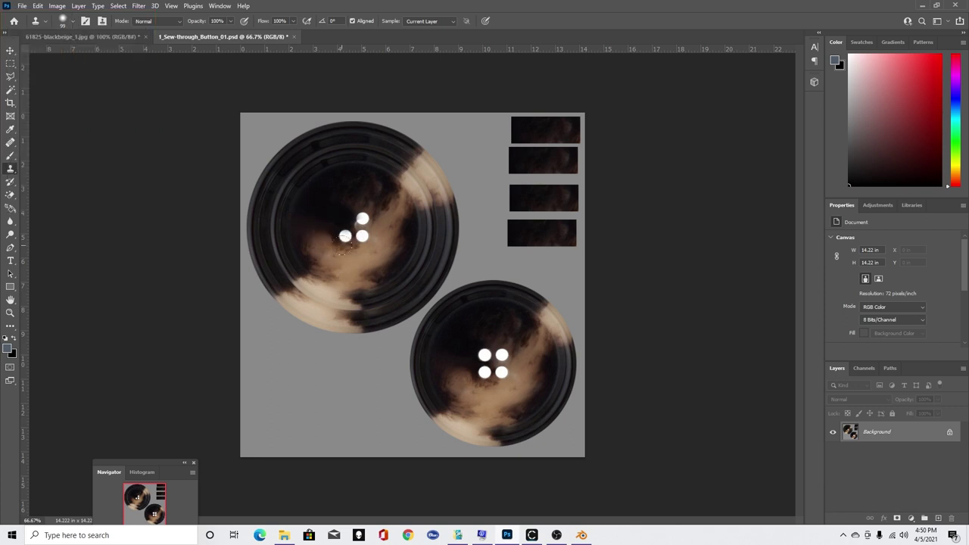
drag(342, 239, 344, 239)
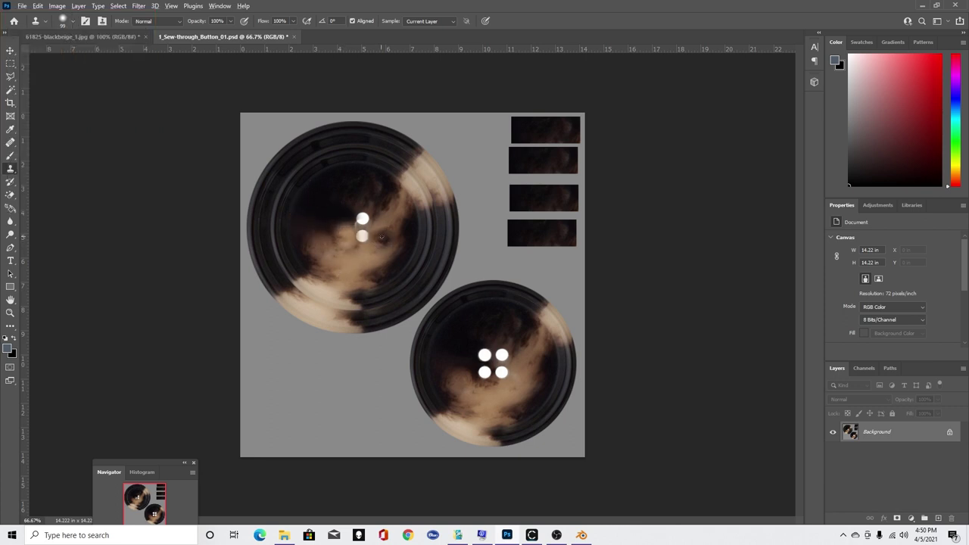
drag(365, 239, 363, 240)
click(363, 219)
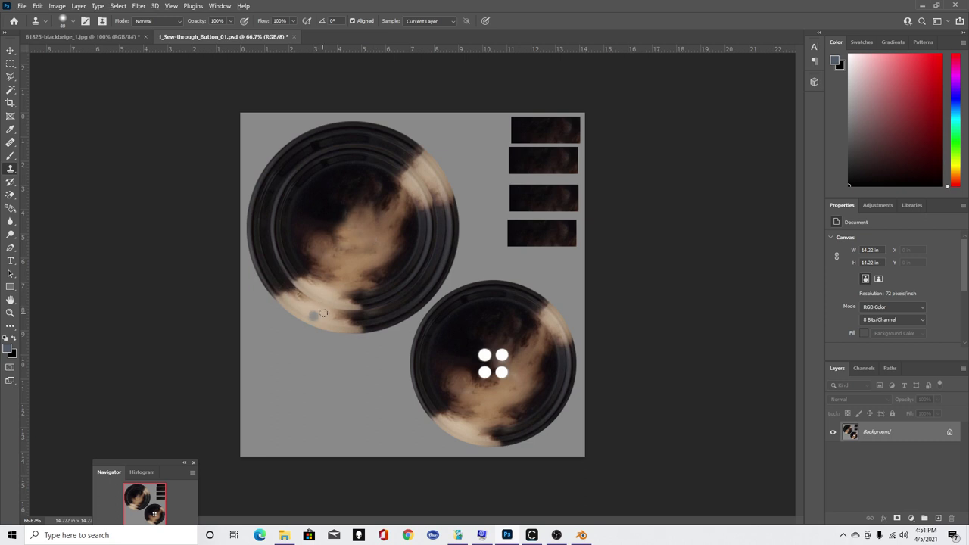
Step: Clone beige horn texture over the dark spots on the top button's right and lower-left edges
key(alt)
mouse_move(314, 300)
mouse_down()
mouse_move(322, 297)
mouse_move(326, 313)
mouse_move(350, 310)
mouse_move(321, 303)
mouse_move(343, 318)
mouse_up()
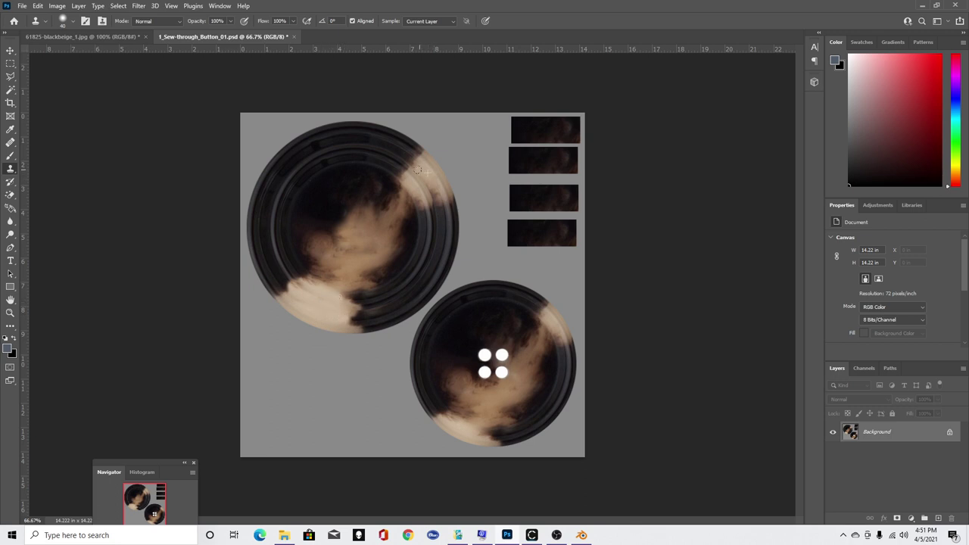
mouse_move(428, 177)
mouse_down()
mouse_move(432, 197)
mouse_move(438, 190)
mouse_up()
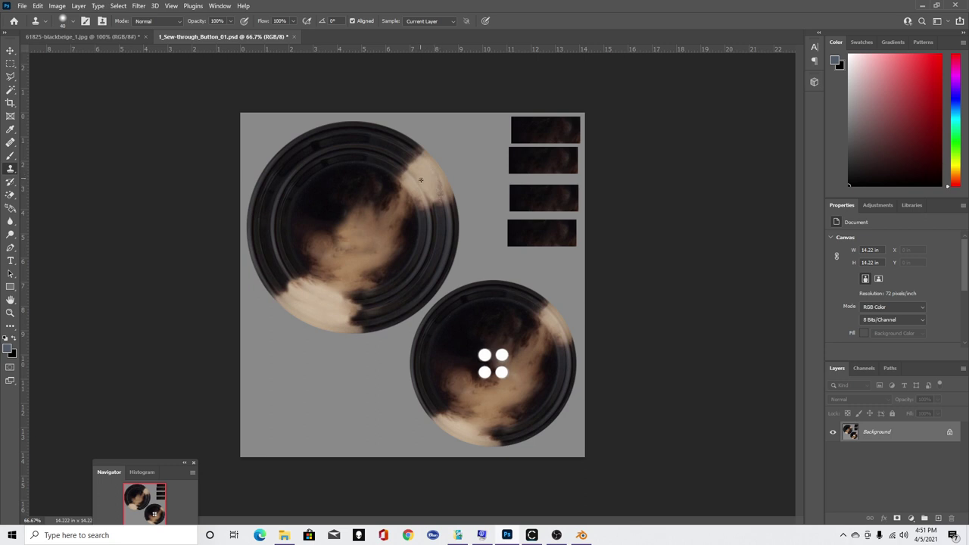
drag(426, 189, 431, 198)
drag(342, 317, 352, 325)
Step: Save the cleaned texture as horn.jpg, confirming the JPEG quality settings
click(22, 6)
click(62, 127)
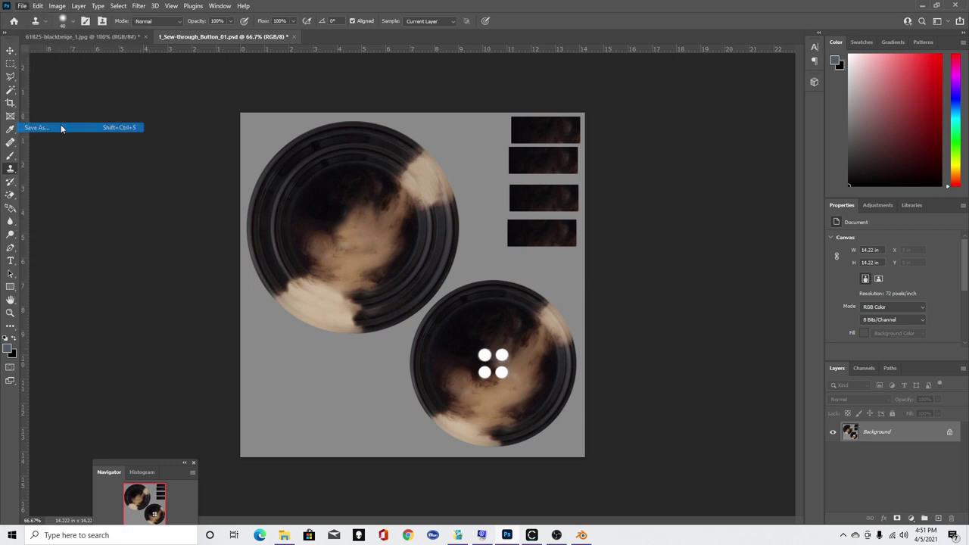
text(horn)
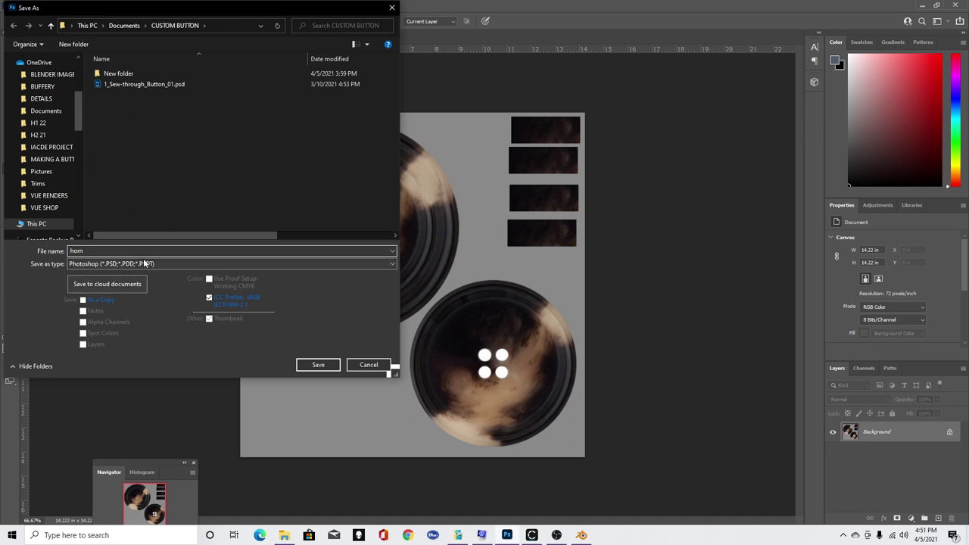
click(112, 264)
key(Escape)
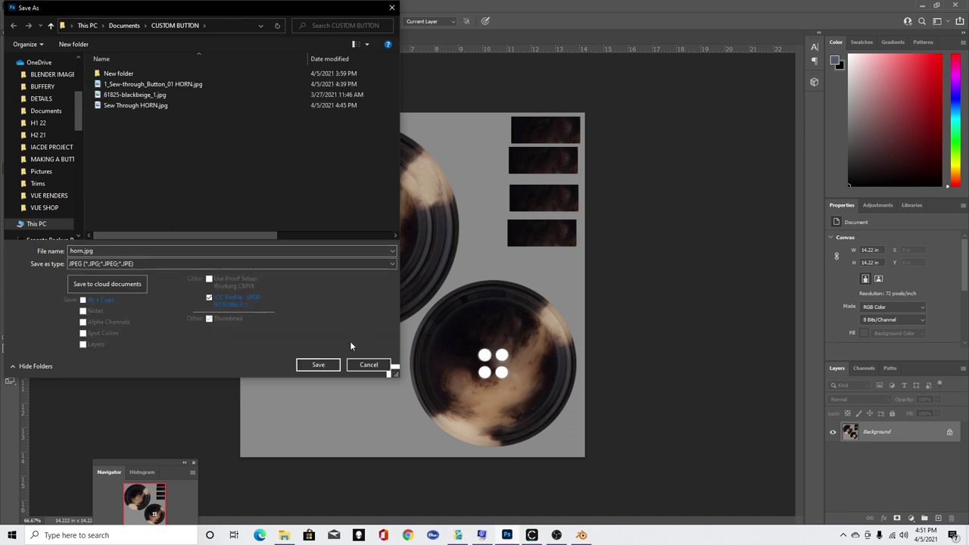
click(321, 365)
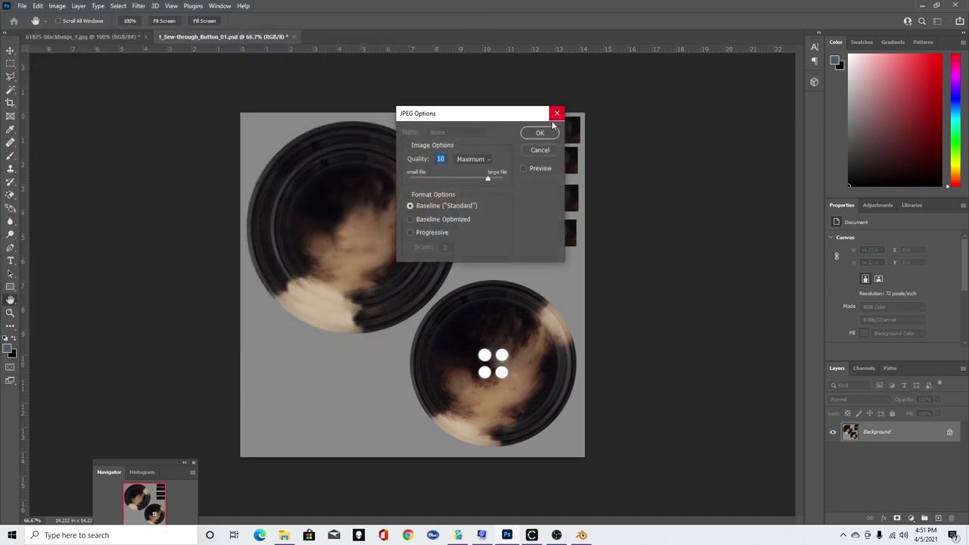
click(552, 130)
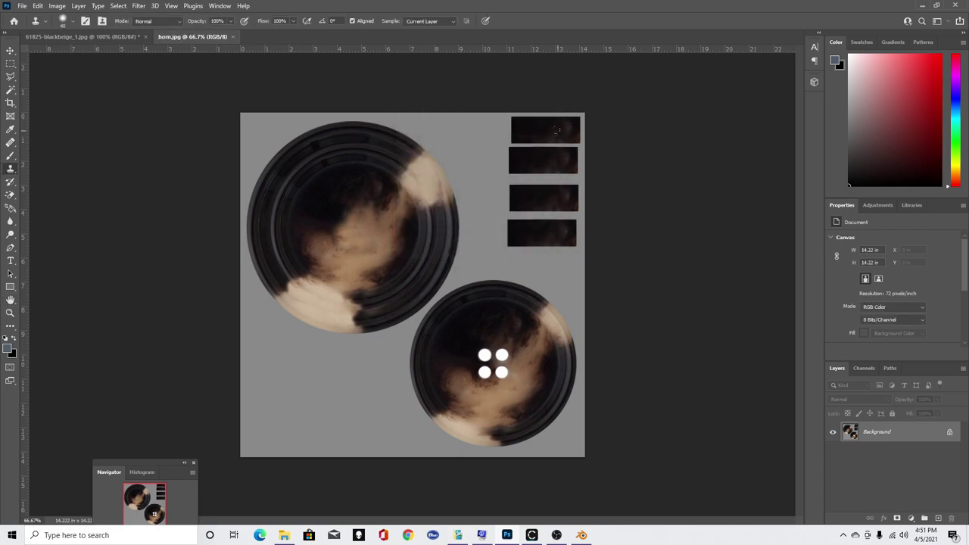
Step: Load horn.jpg as the texture file of the 24l button
click(536, 536)
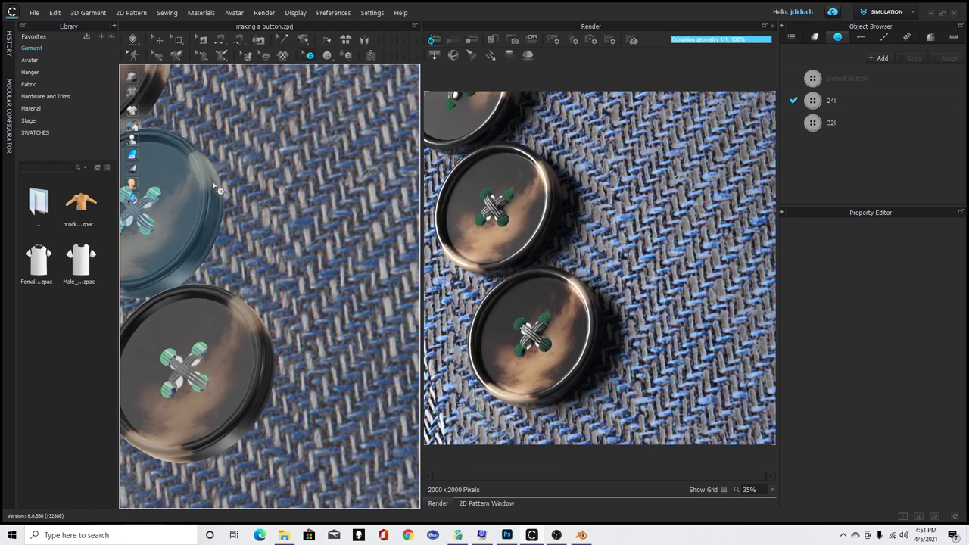
scroll(244, 238, down, 3)
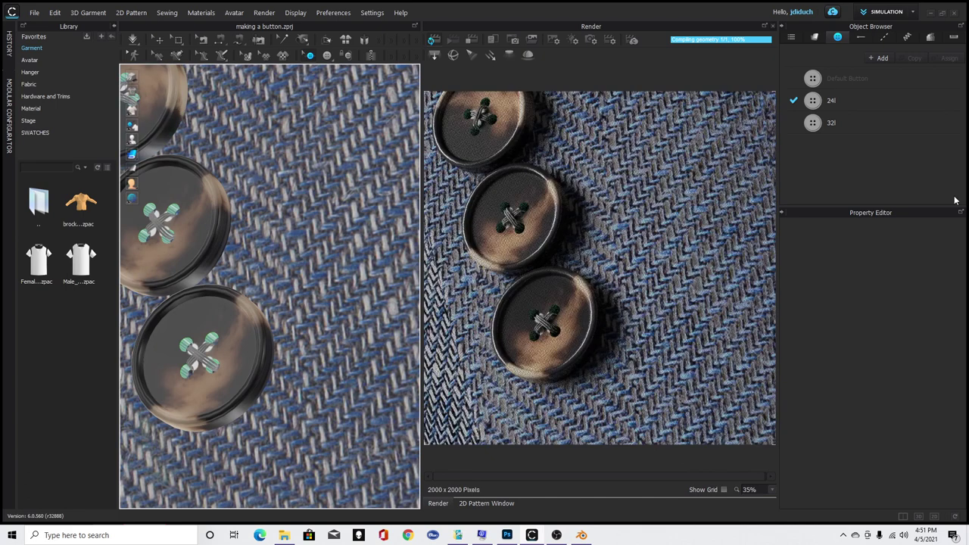
click(894, 110)
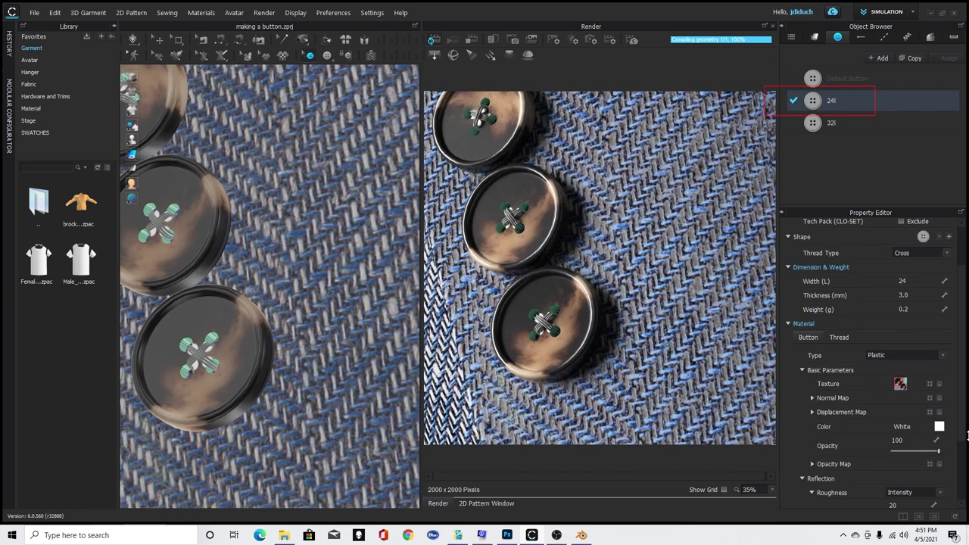
click(929, 384)
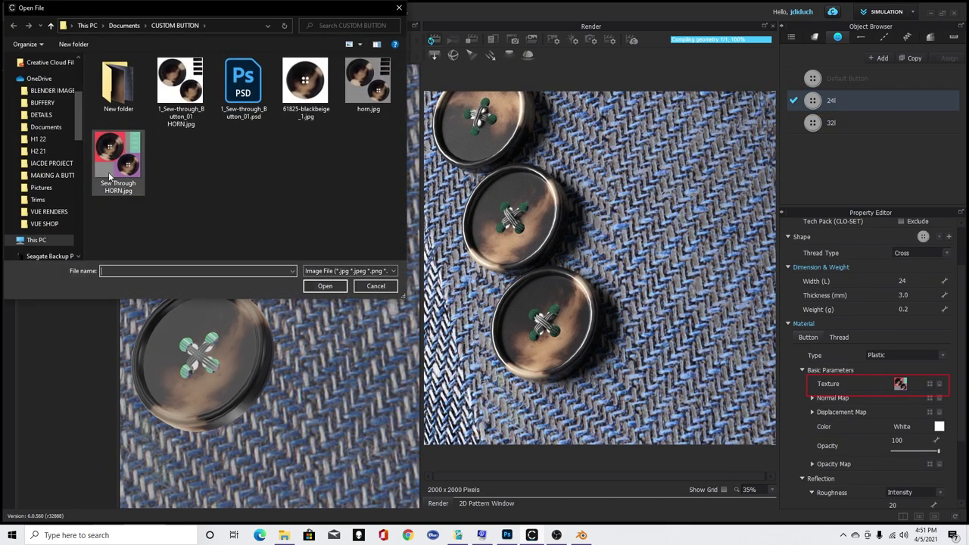
click(367, 83)
click(324, 285)
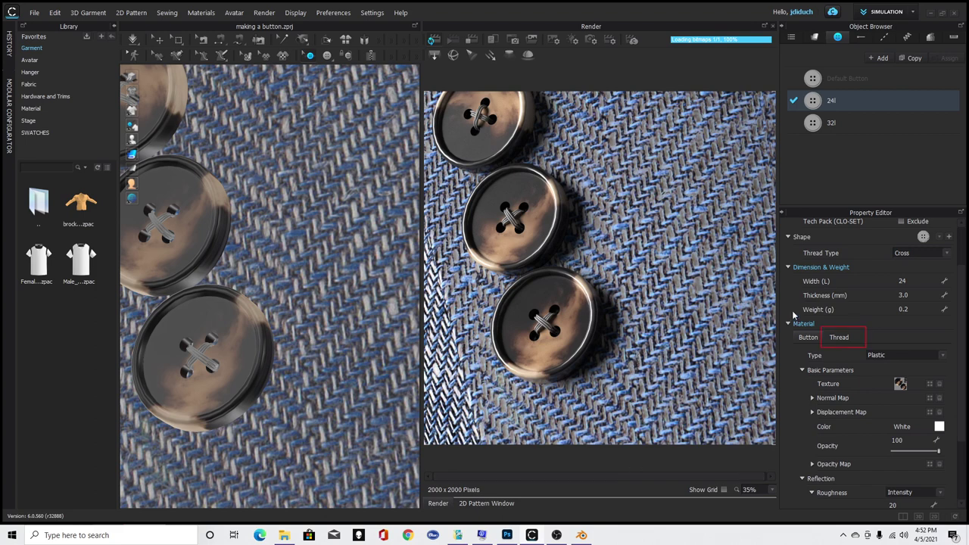
Step: Give the 24l thread its own untextured #191616 material and render the buttons
click(838, 342)
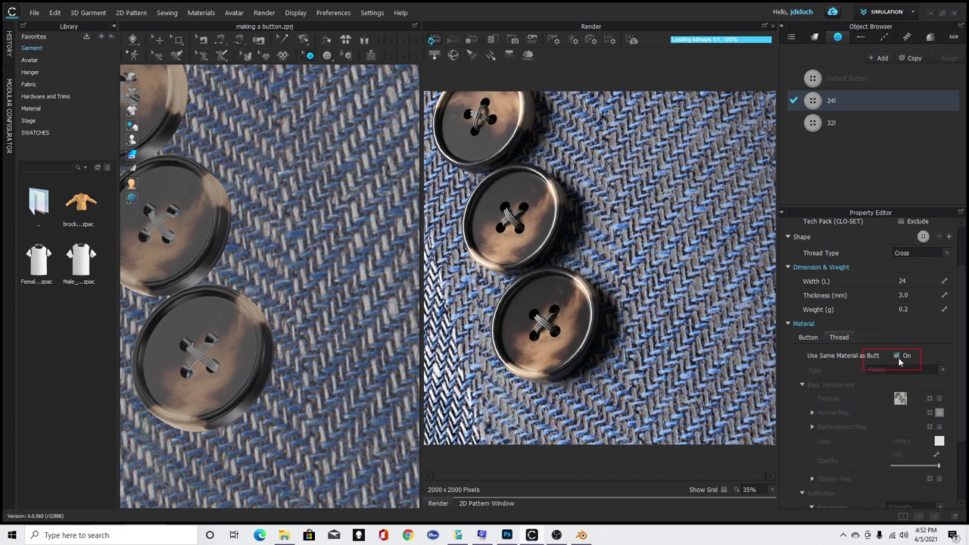
click(897, 356)
click(940, 399)
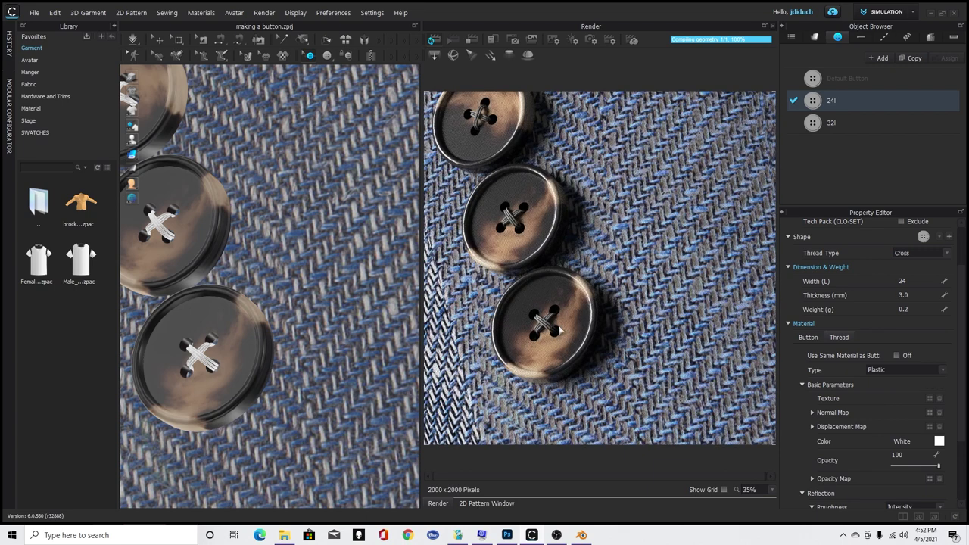
click(939, 442)
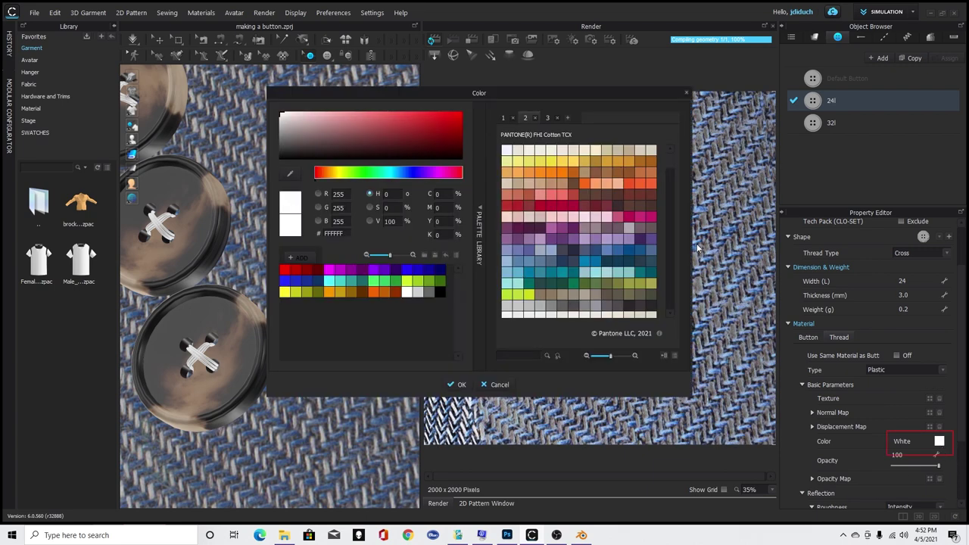
click(618, 205)
drag(321, 154, 301, 154)
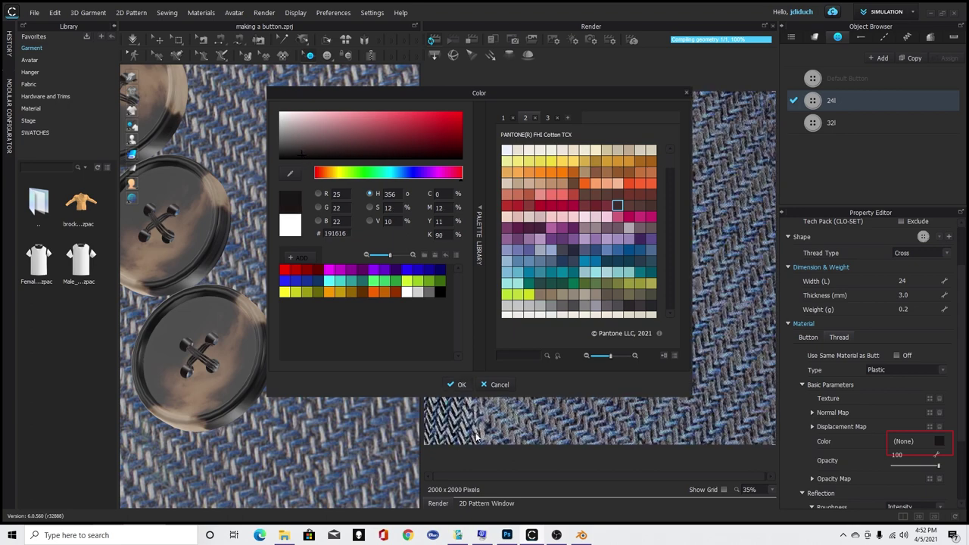
click(459, 385)
mouse_move(531, 534)
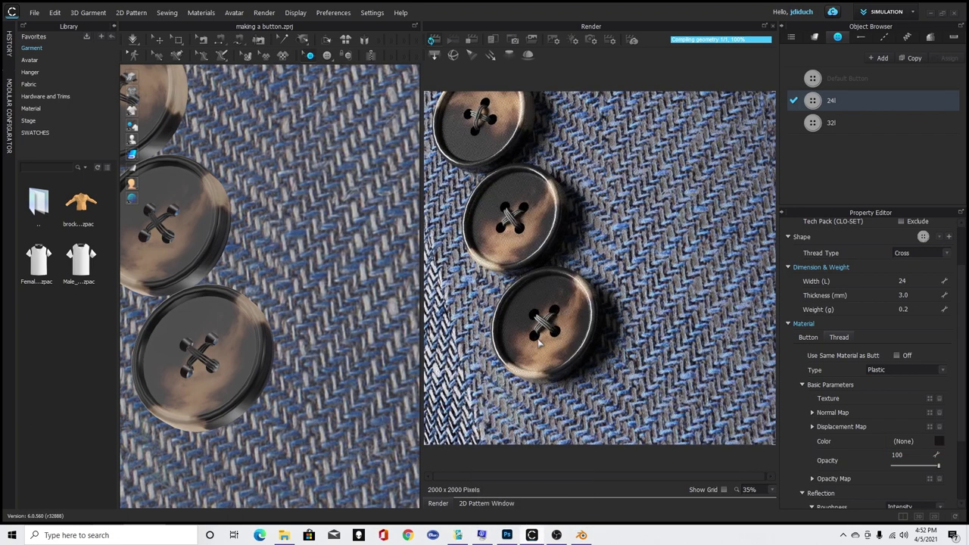
click(431, 40)
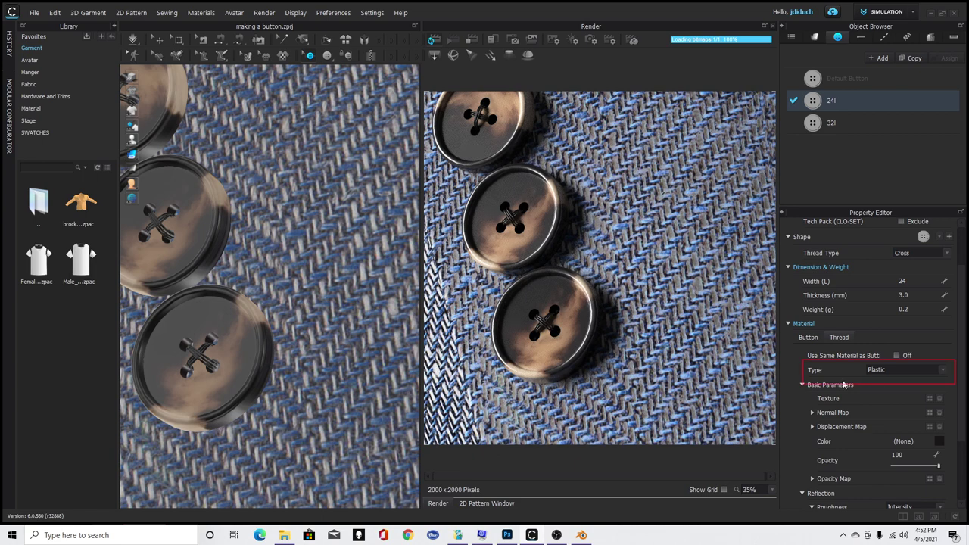
Step: Set the thread's material type to Fabric_Matte
click(923, 372)
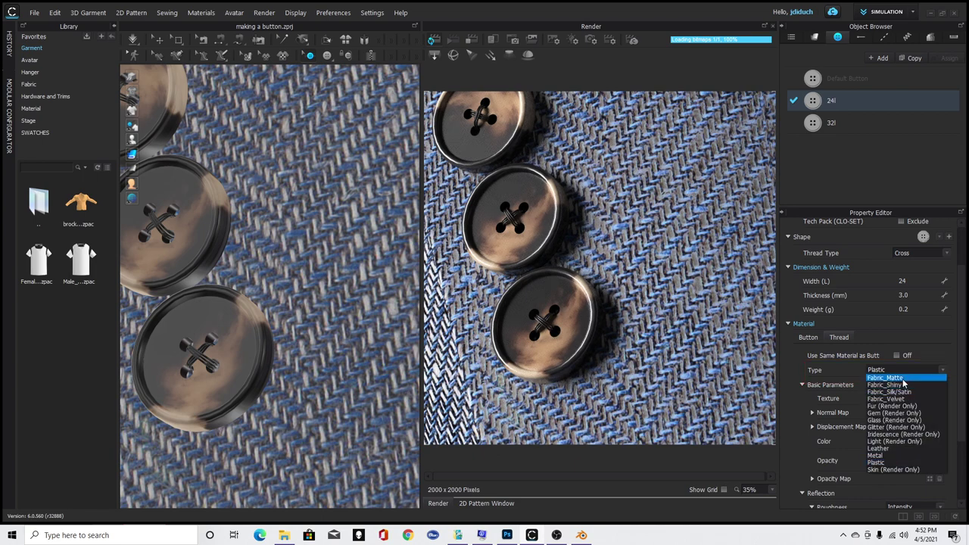
click(902, 379)
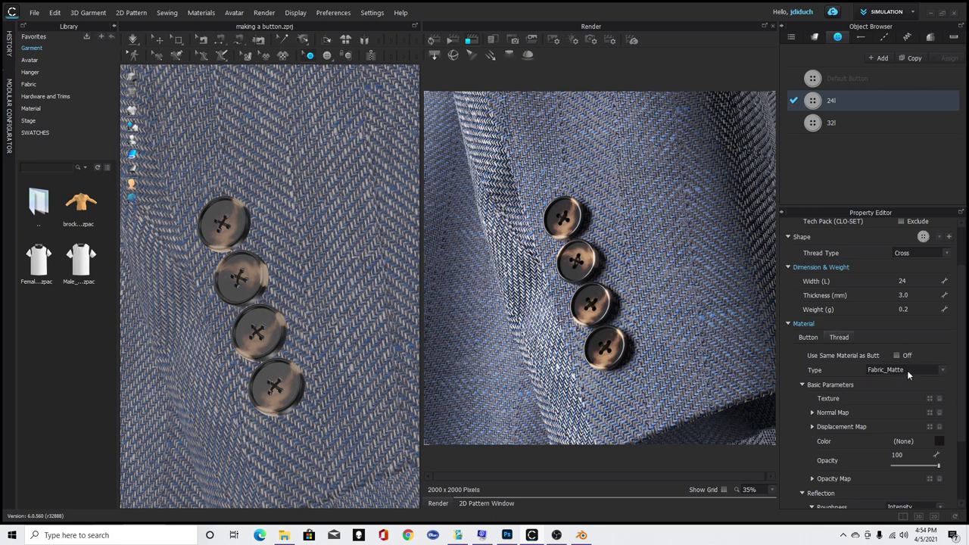
Step: Switch the 24l button material type to Skin (Render Only) and re-render the sleeve
click(807, 337)
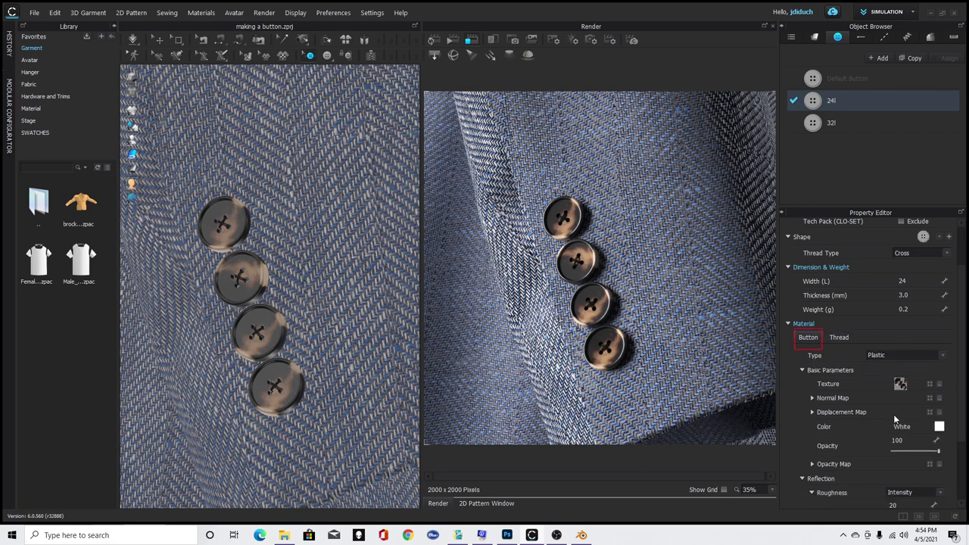
click(937, 358)
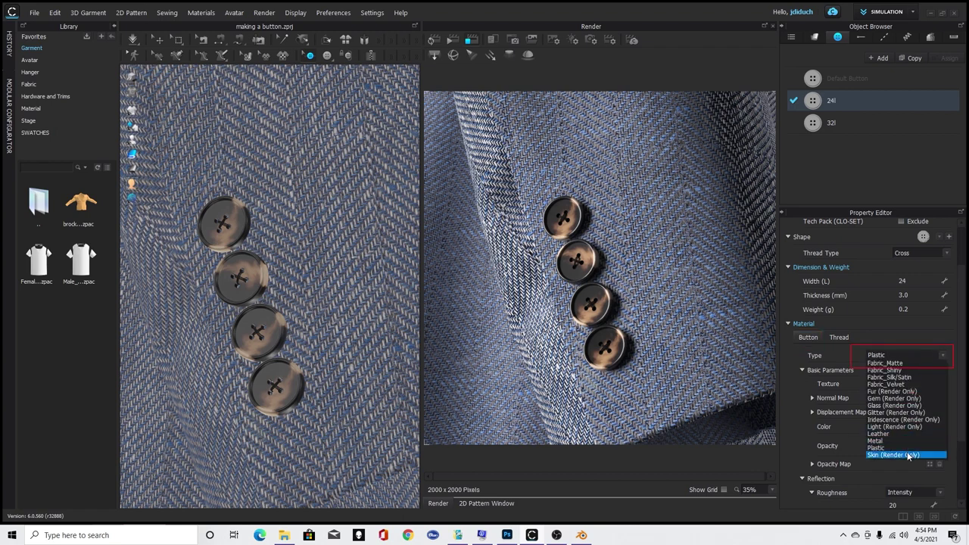
click(907, 452)
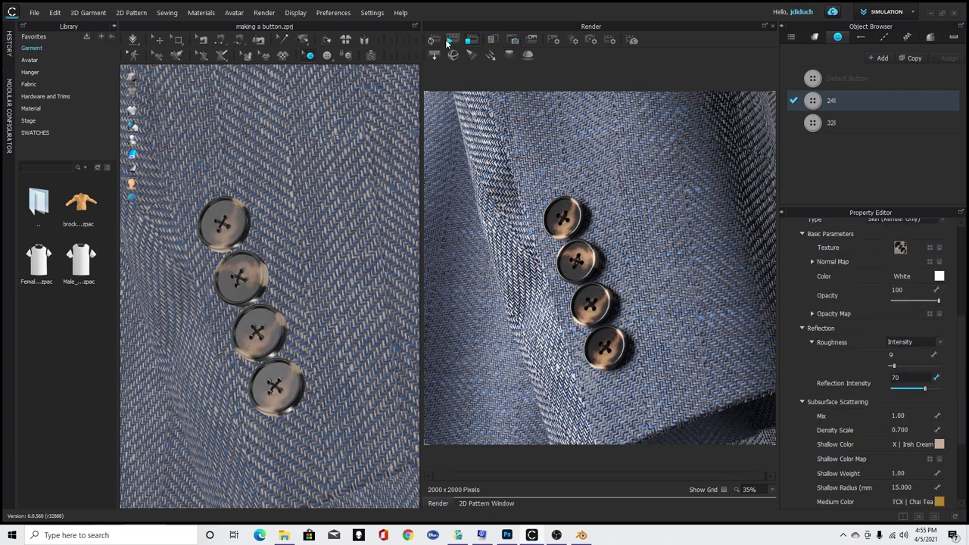
click(432, 39)
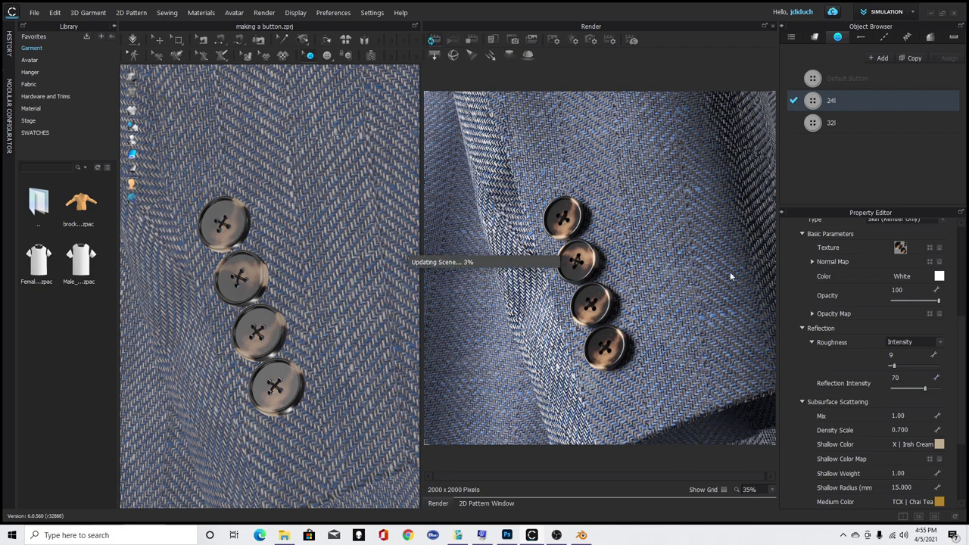